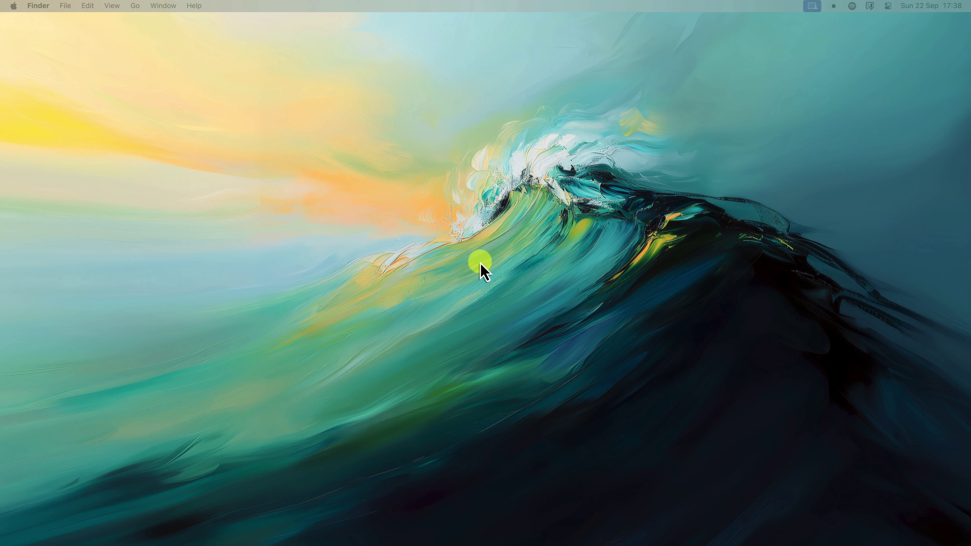
Switch to the desktop Space where Arc shows Canva's home page.
key(ctrl+Right)
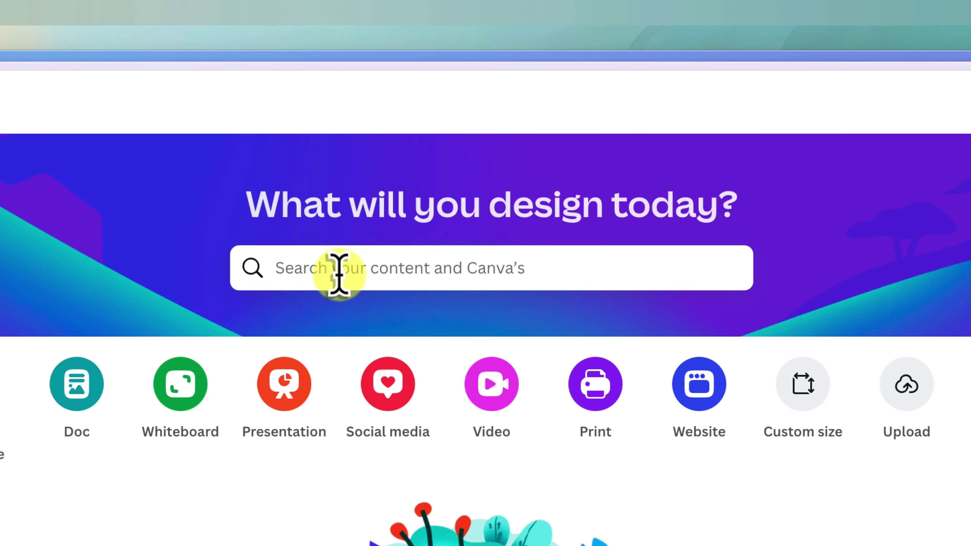
Search Canva's templates for 'Email Signature' and scroll through the results.
click(339, 274)
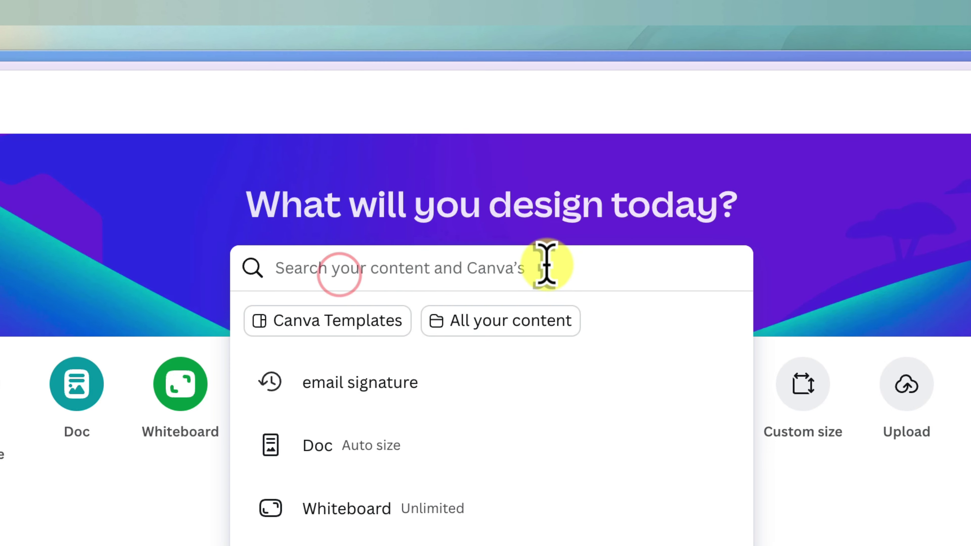
text(d0)
key(ctrl+a)
text(Email Signature)
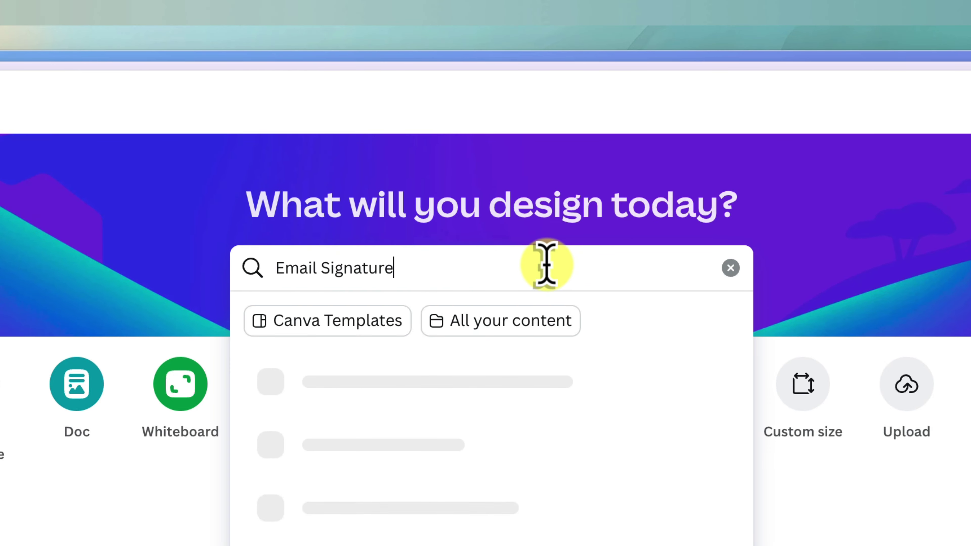
key(Return)
scroll(297, 207, down, 5)
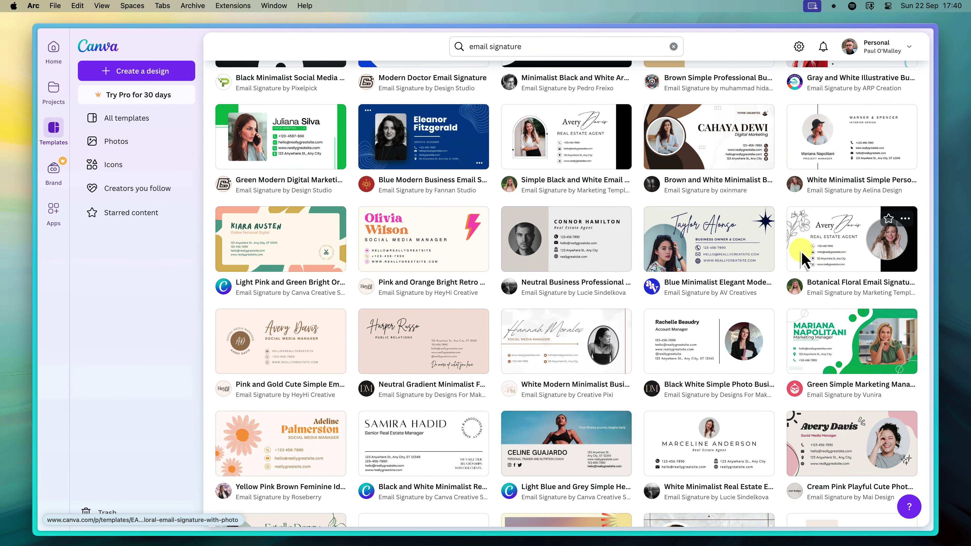
scroll(830, 268, up, 3)
scroll(765, 244, down, 1)
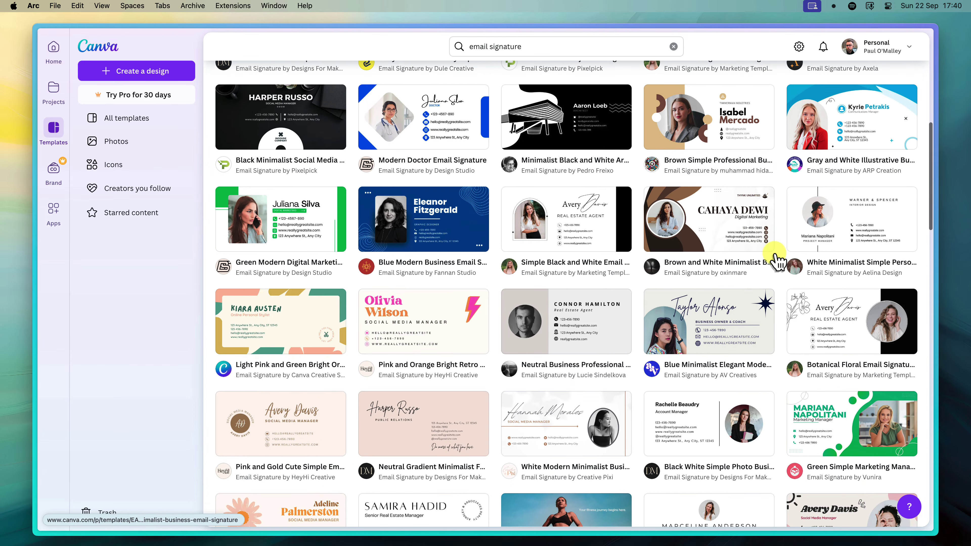
Open the Botanical Floral Email Signature template and dismiss the collaboration and sharing popups.
click(826, 310)
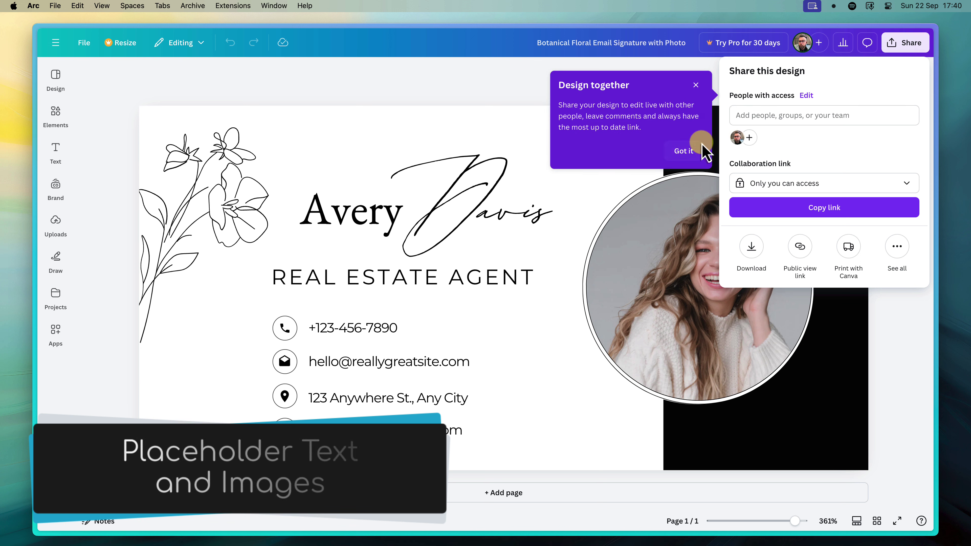
click(690, 148)
click(668, 69)
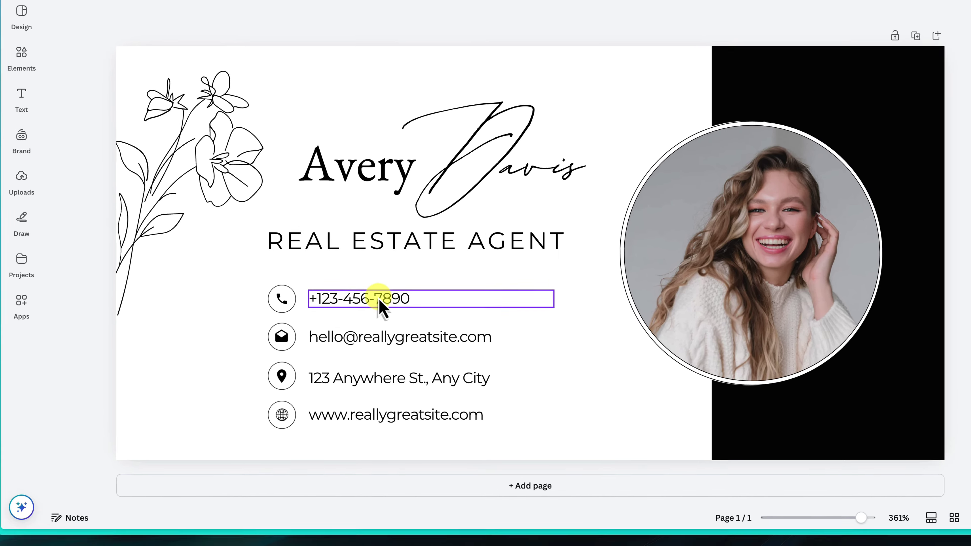
Enter your own phone number and email address, and widen the website box to one line.
click(370, 327)
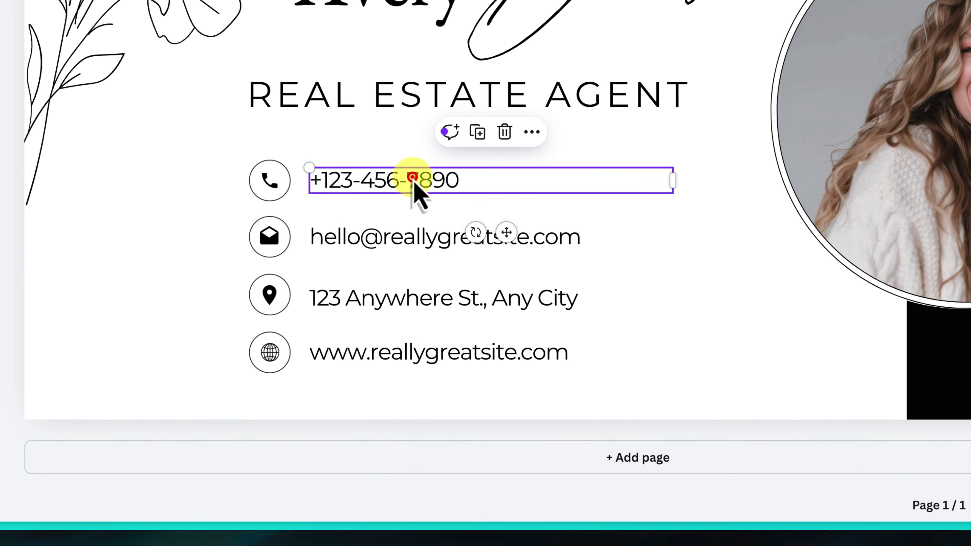
click(414, 177)
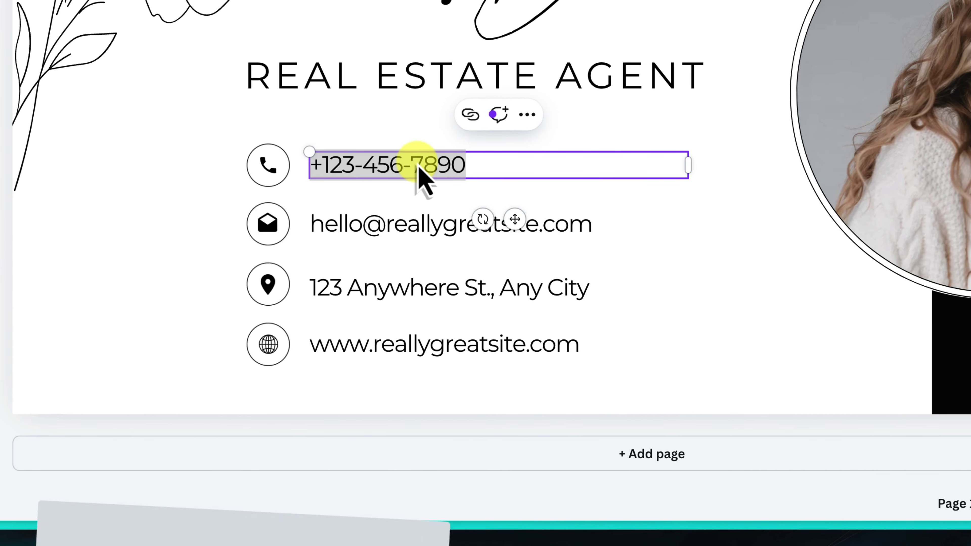
text(0412 345 678)
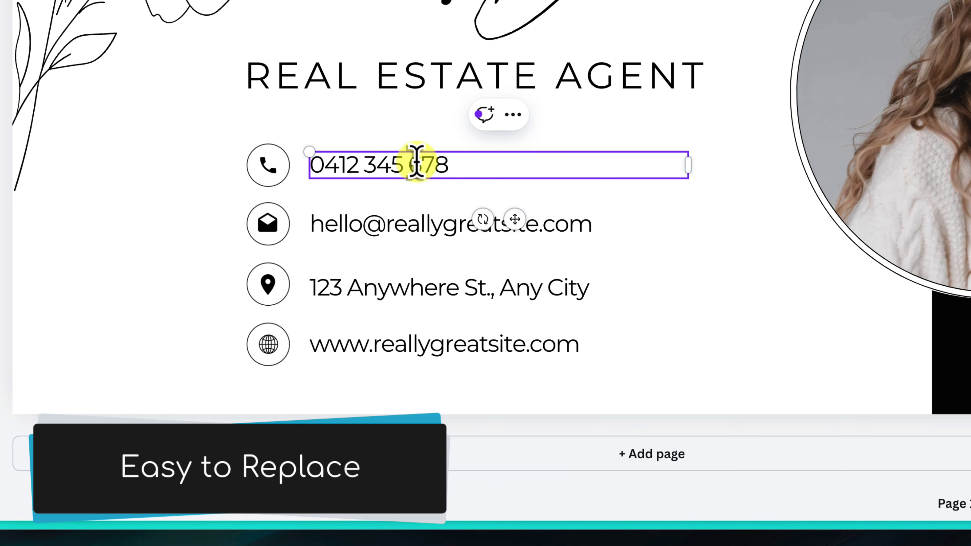
click(424, 229)
click(424, 229)
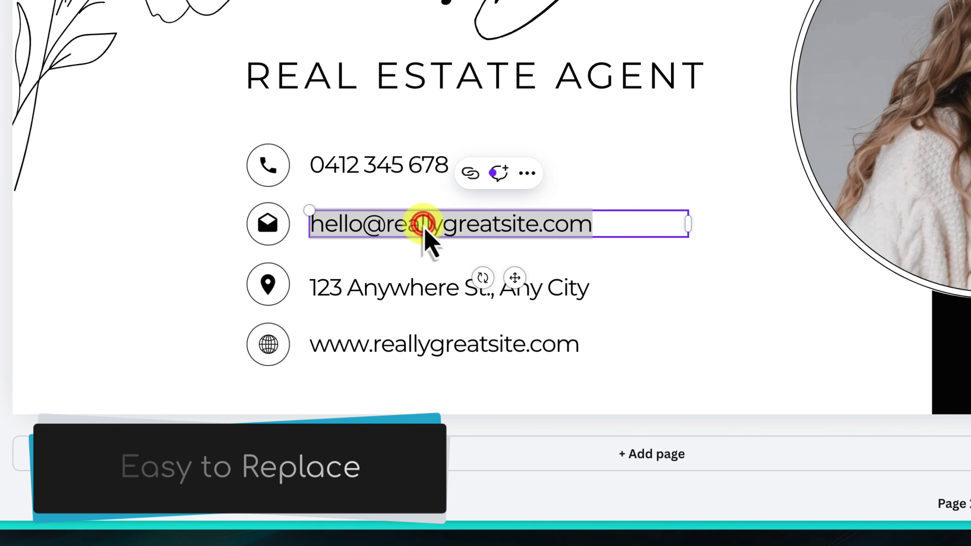
text(d0)
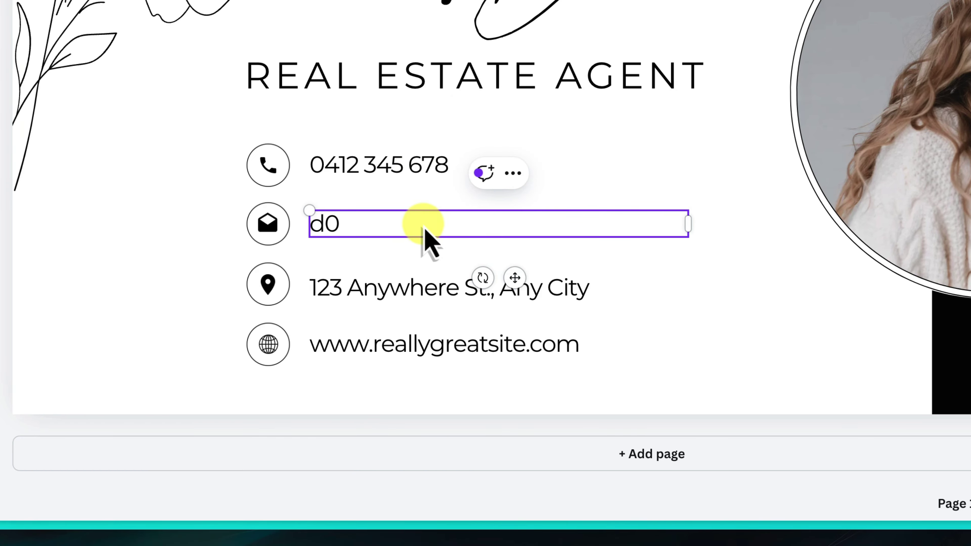
key(BackSpace)
key(BackSpace)
text(random@emailaddress.com)
click(432, 346)
click(432, 346)
text(https://youtube.com/@paulomalley)
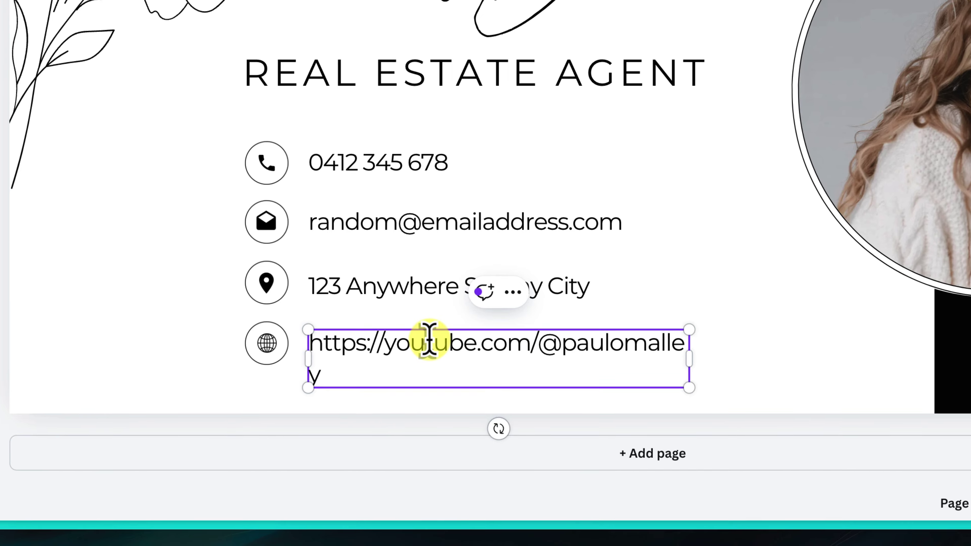
click(688, 357)
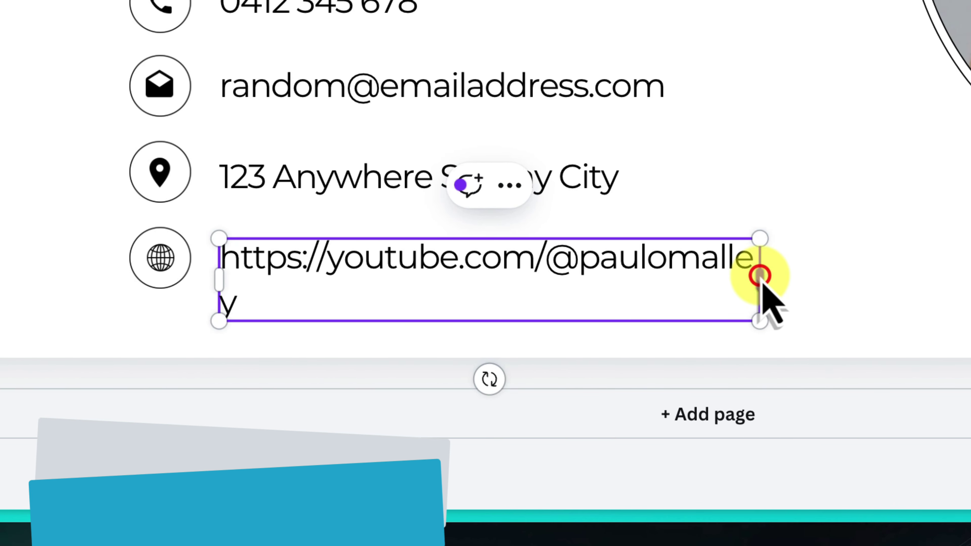
drag(761, 278, 826, 269)
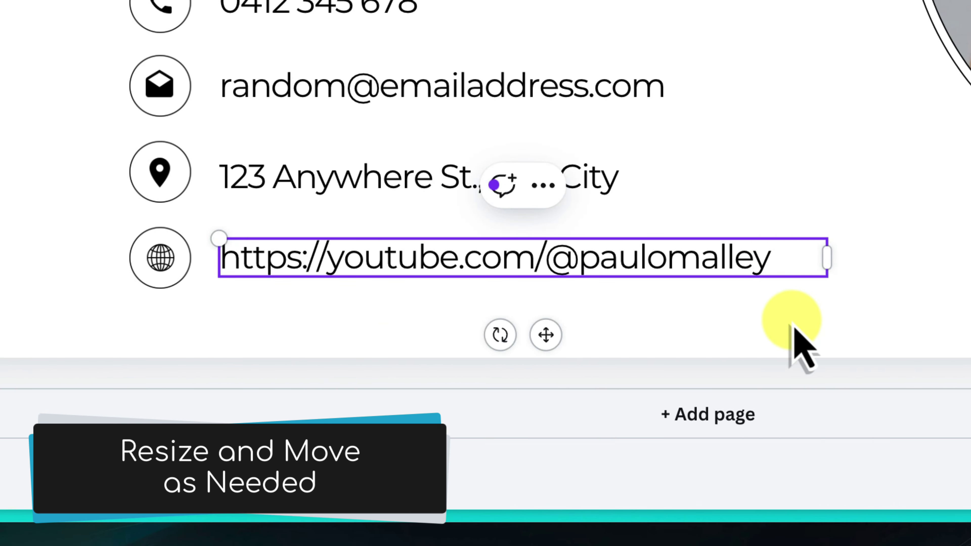
click(880, 310)
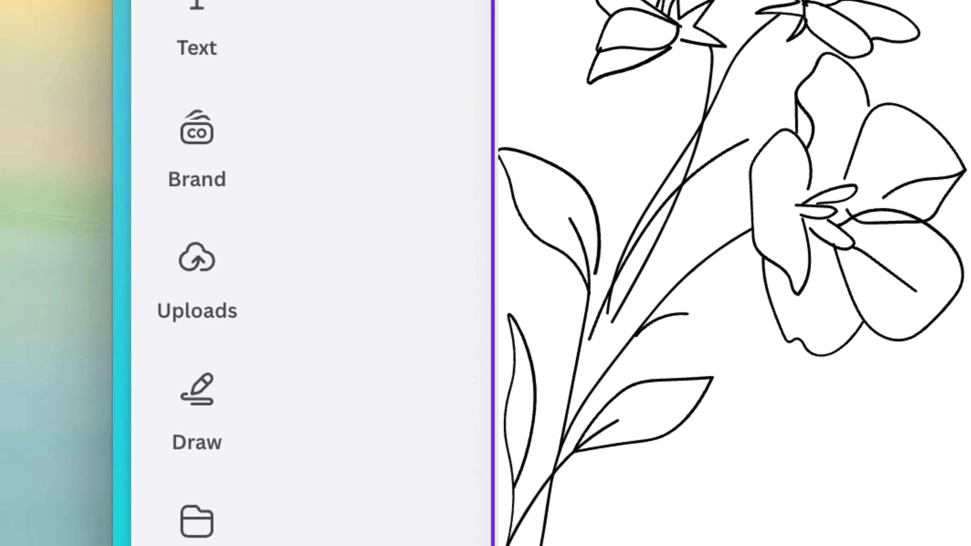
Upload Happy.png and drop the memoji into the circular frame, replacing the woman's portrait.
click(61, 223)
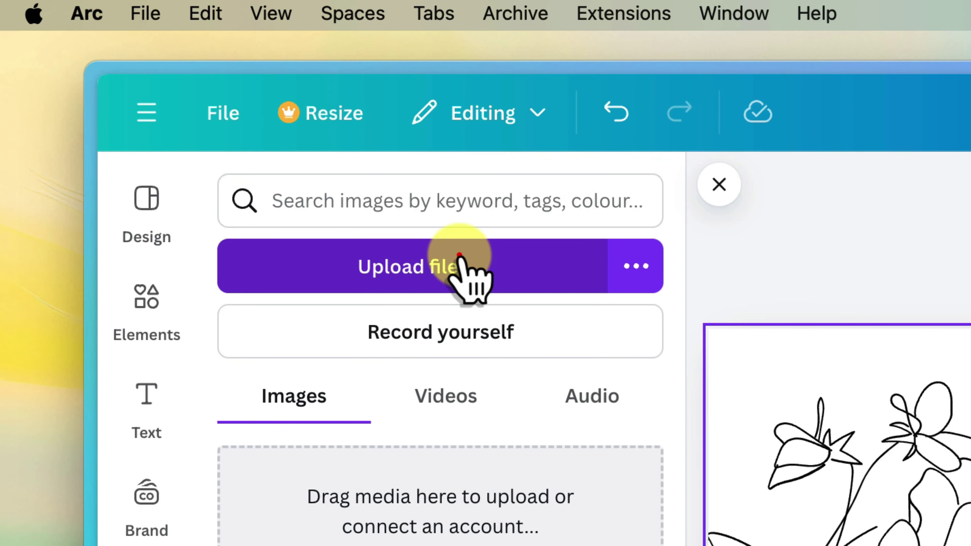
click(459, 256)
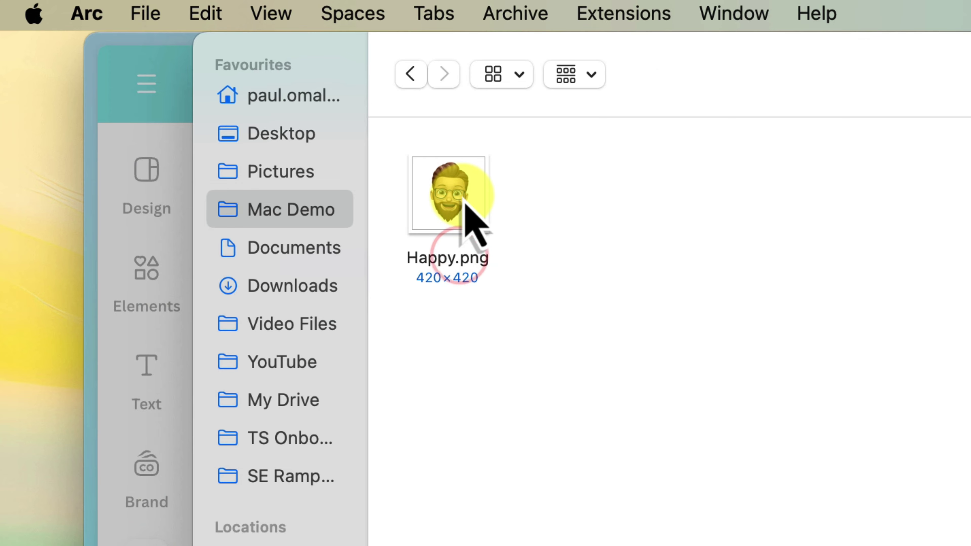
click(462, 203)
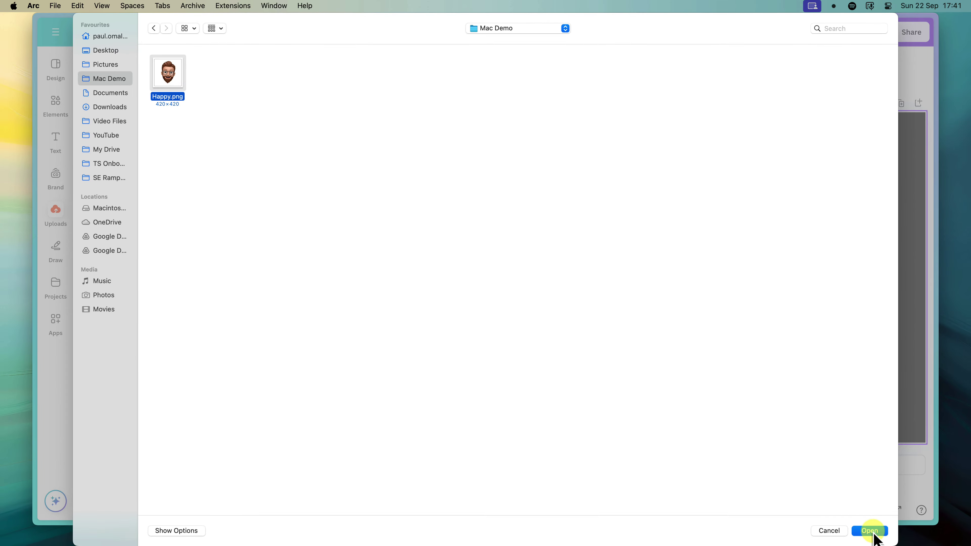
click(874, 532)
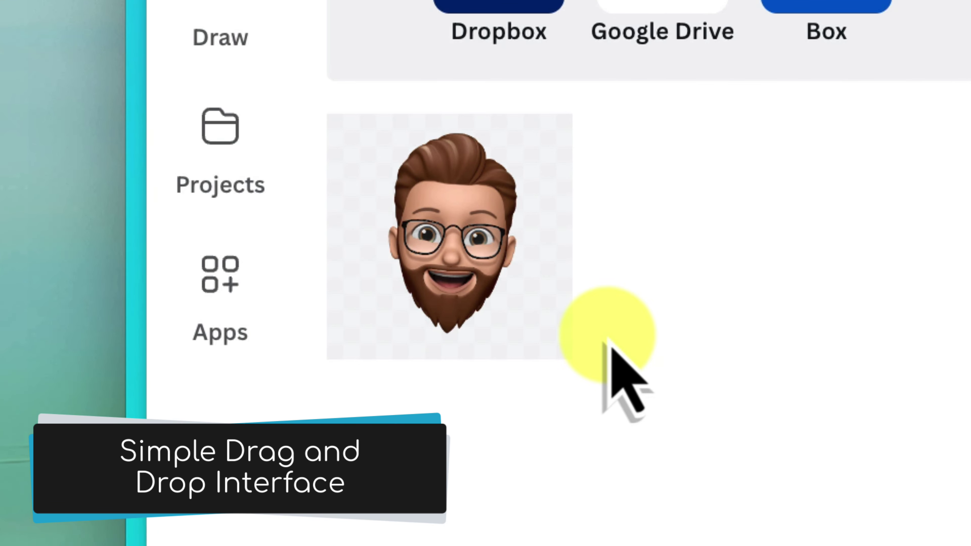
drag(445, 241, 732, 266)
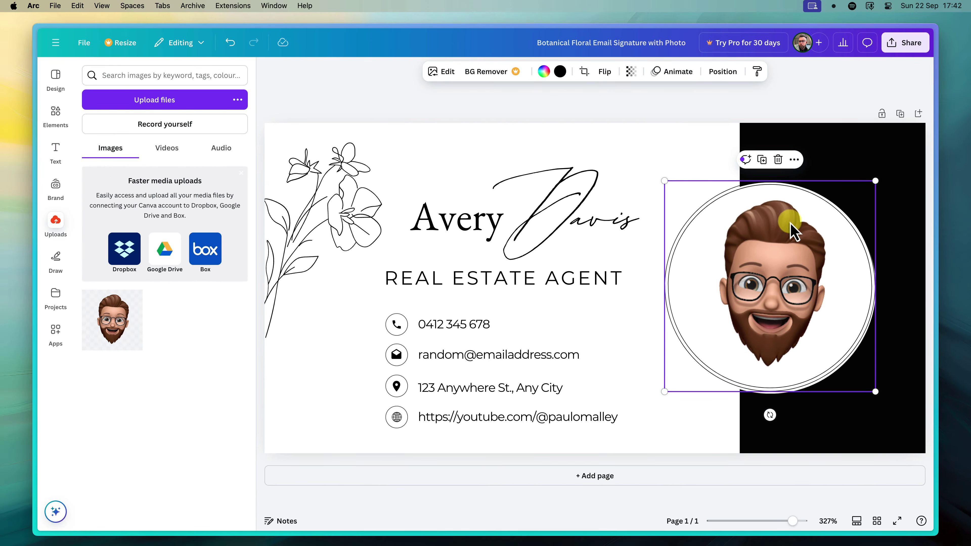
Fill the black background panel with the teal-to-dark-blue gradient swatch.
click(778, 114)
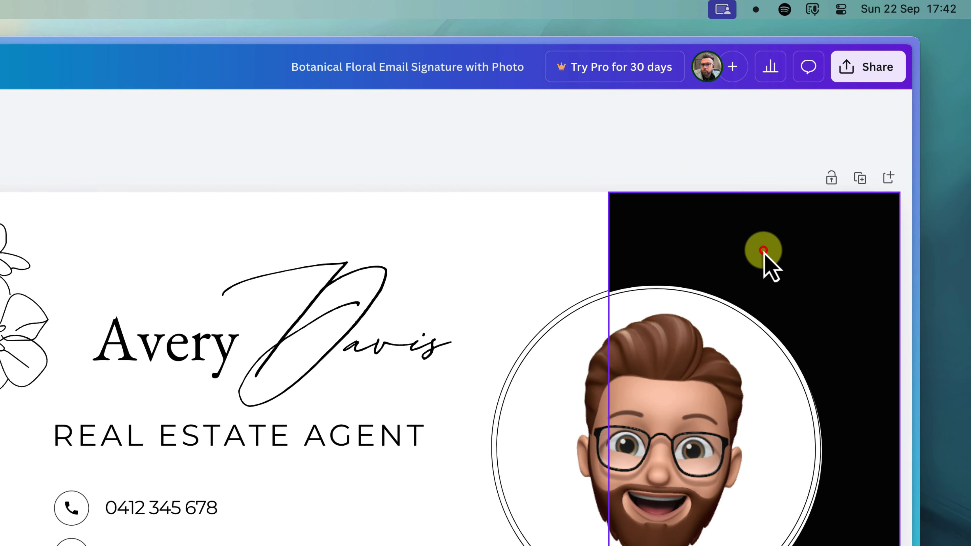
click(763, 251)
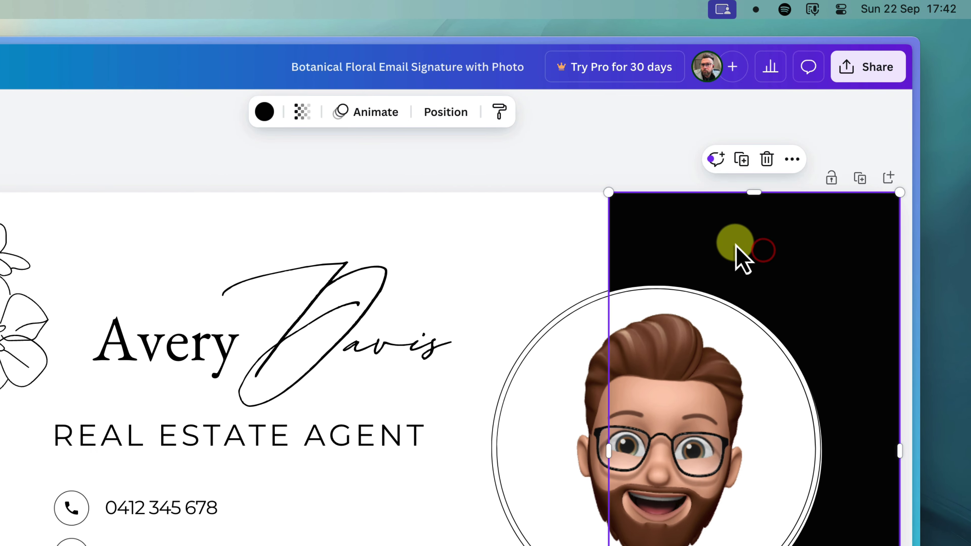
click(262, 115)
click(206, 449)
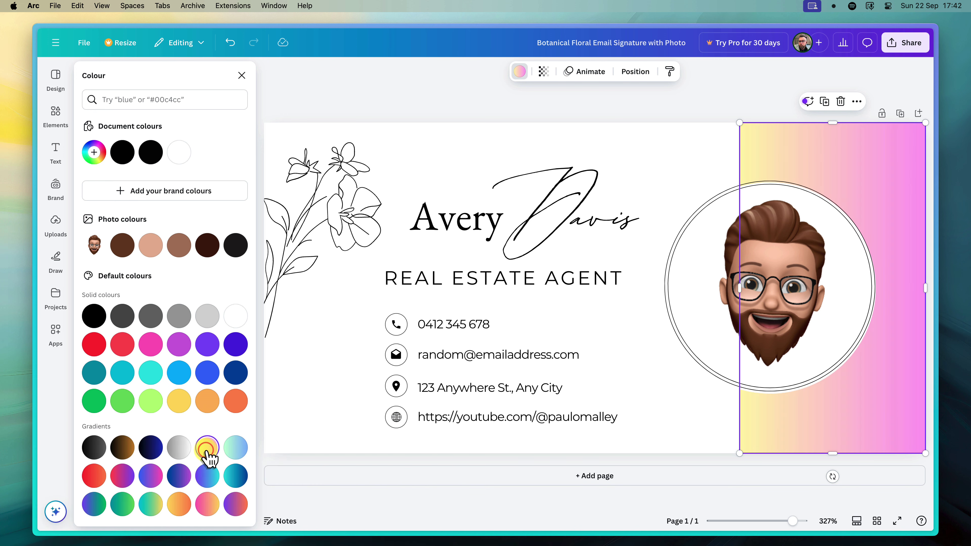
click(239, 449)
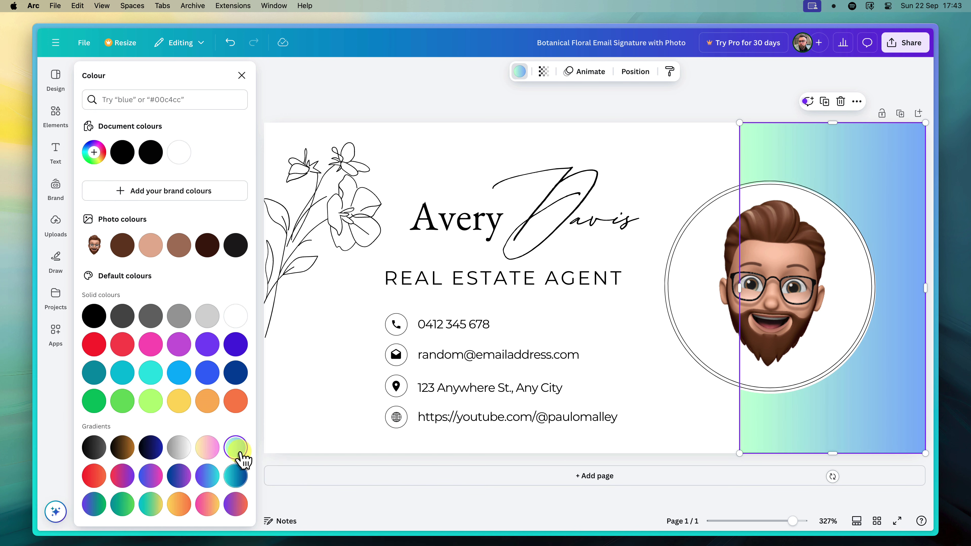
click(236, 477)
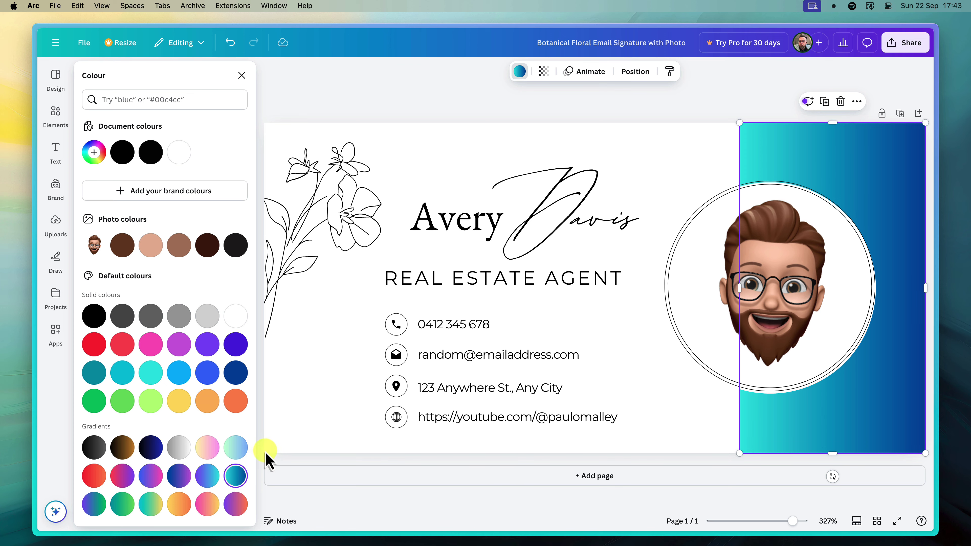
click(515, 217)
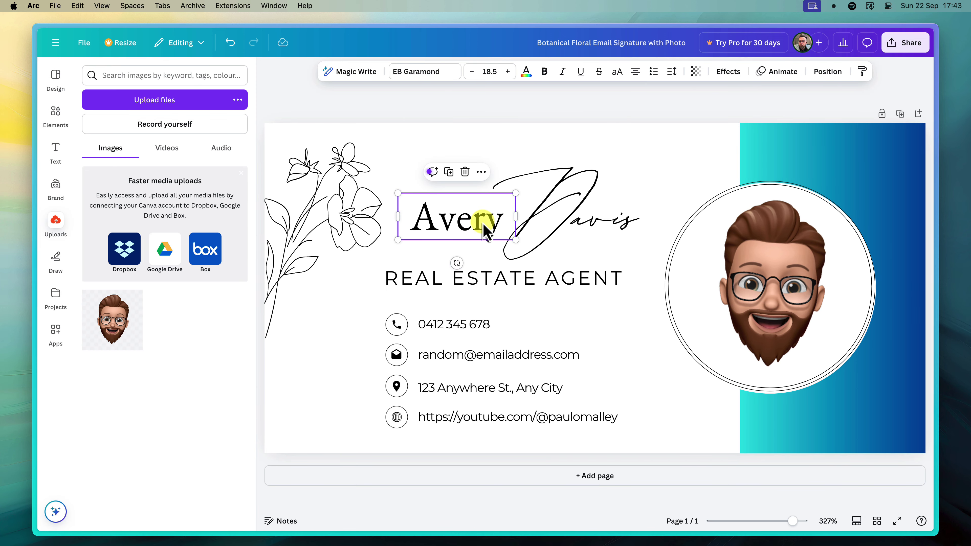
Set the name 'Avery' in the Open Sauce font, then deselect the text.
click(427, 73)
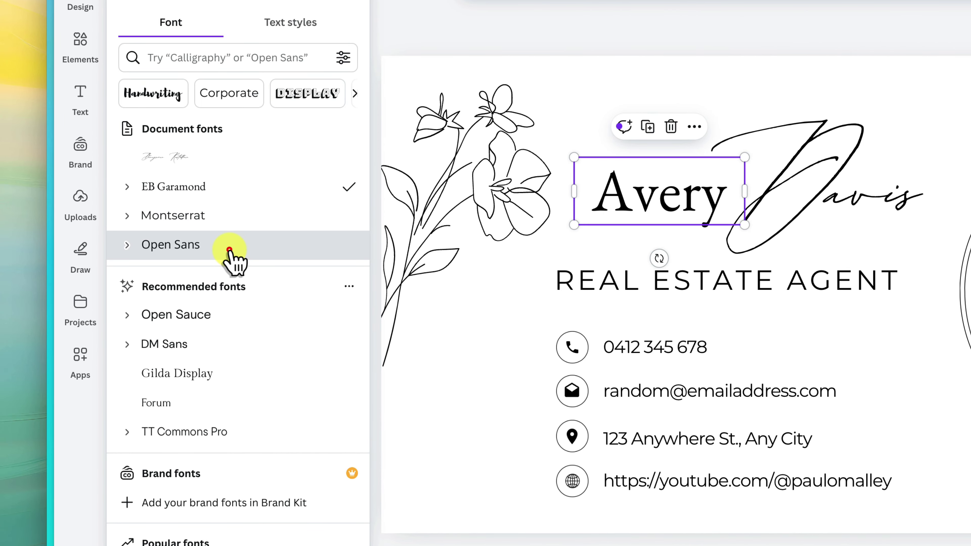
click(158, 257)
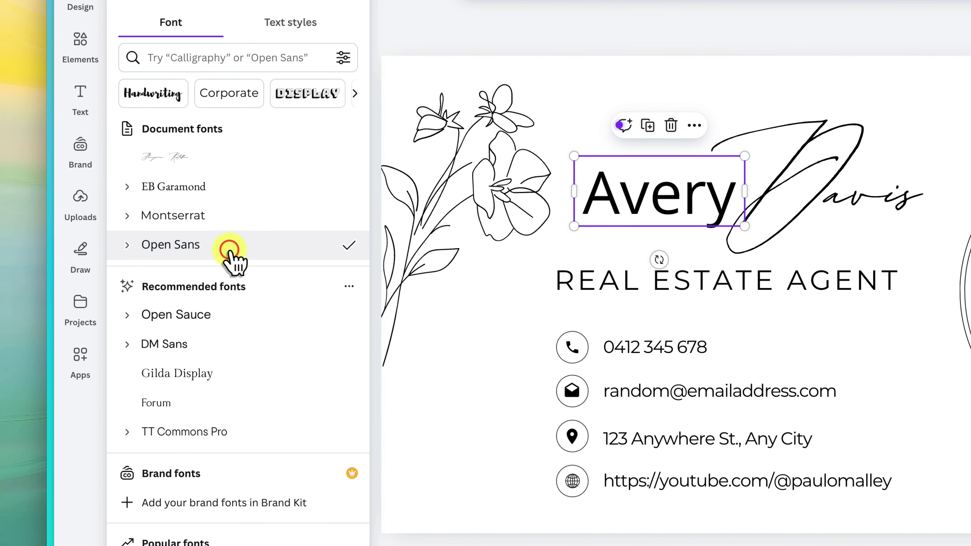
click(200, 210)
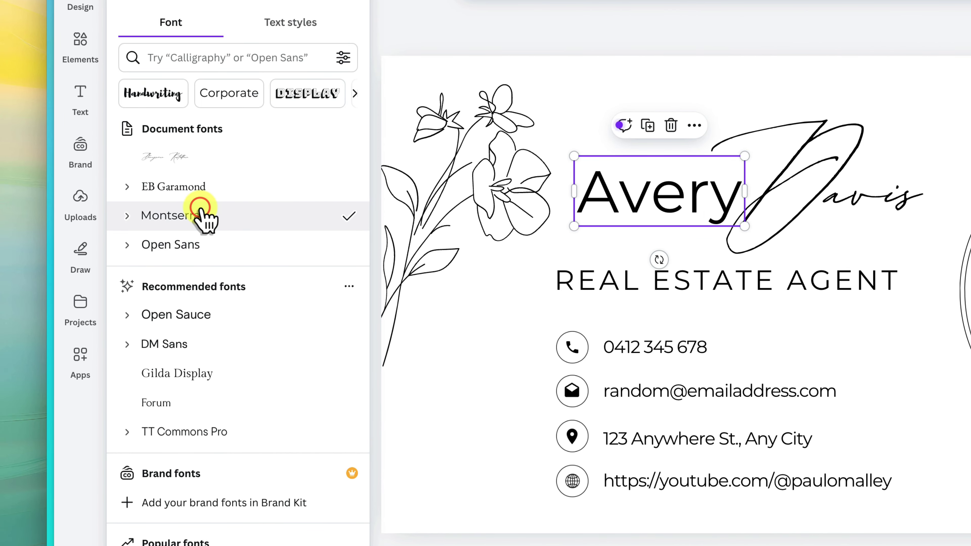
click(212, 325)
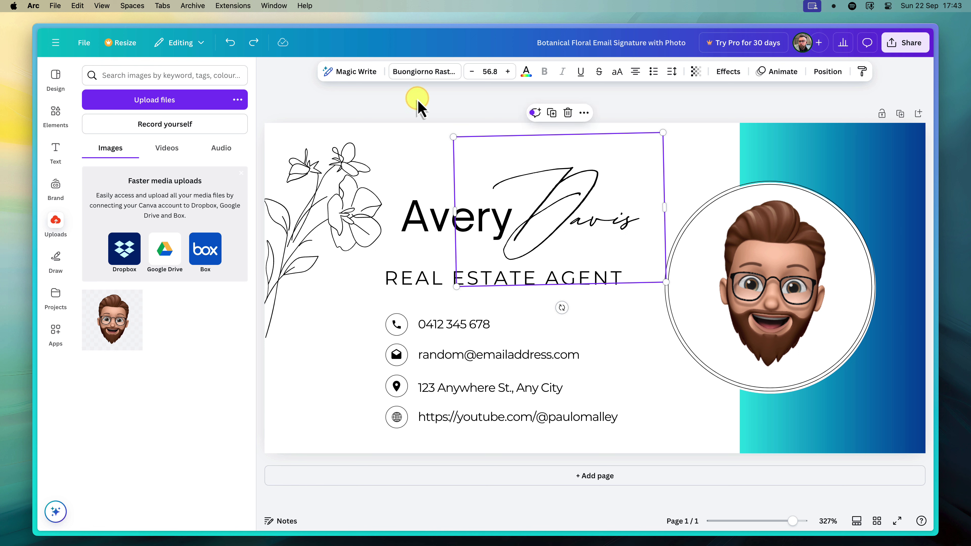
click(633, 325)
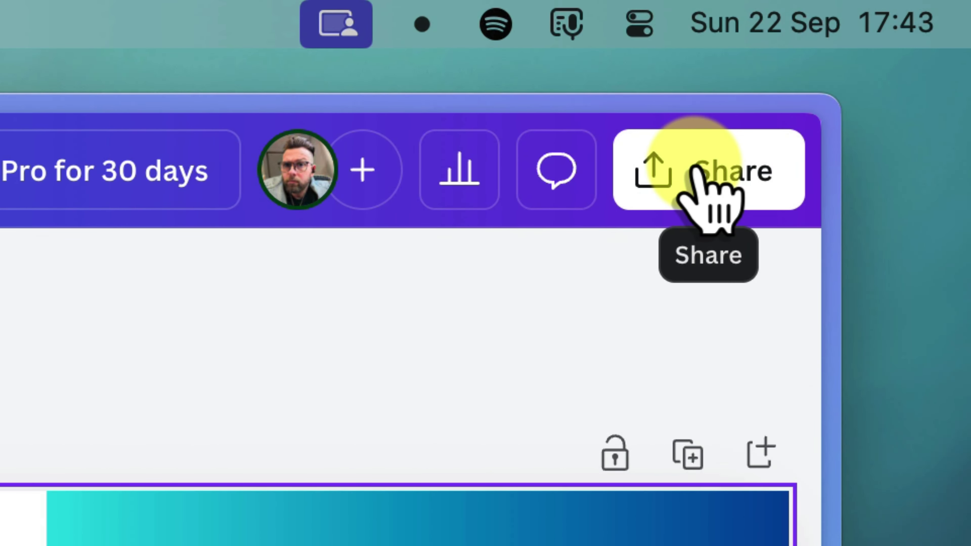
Download the signature design as a PNG, then switch to the Gmail tab.
click(695, 169)
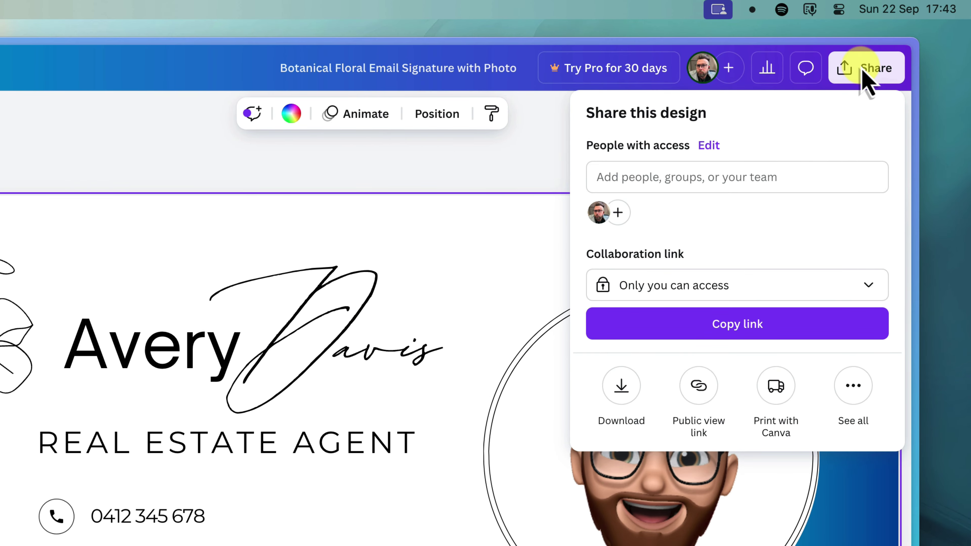
click(622, 385)
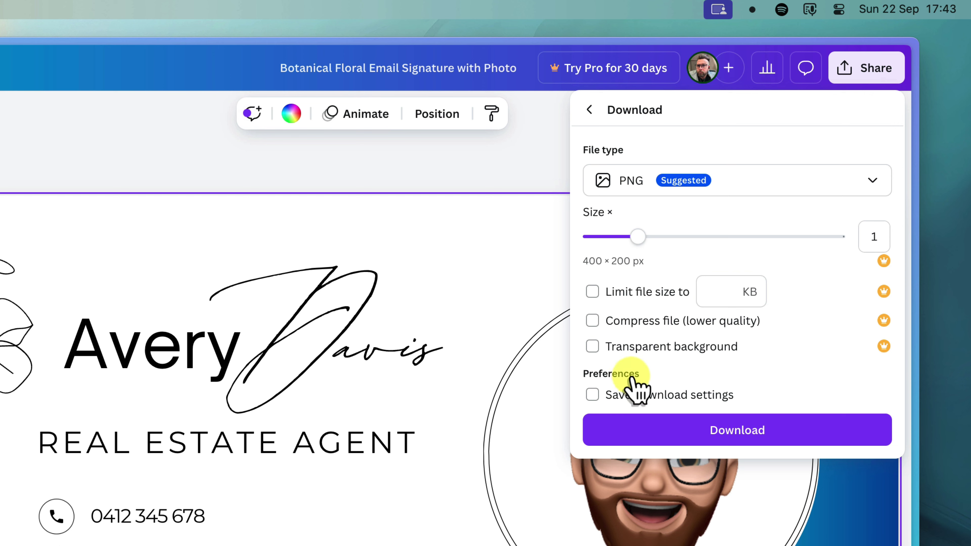
click(800, 183)
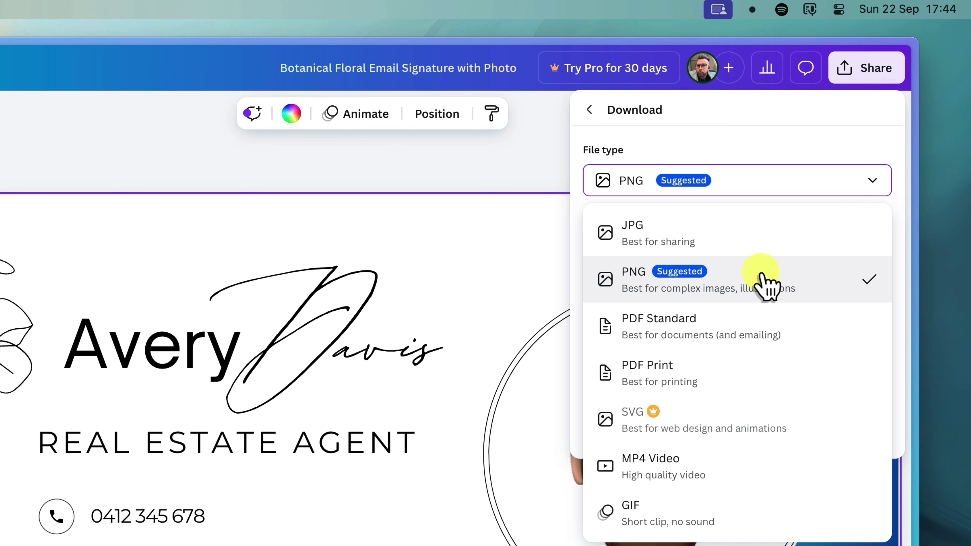
click(764, 283)
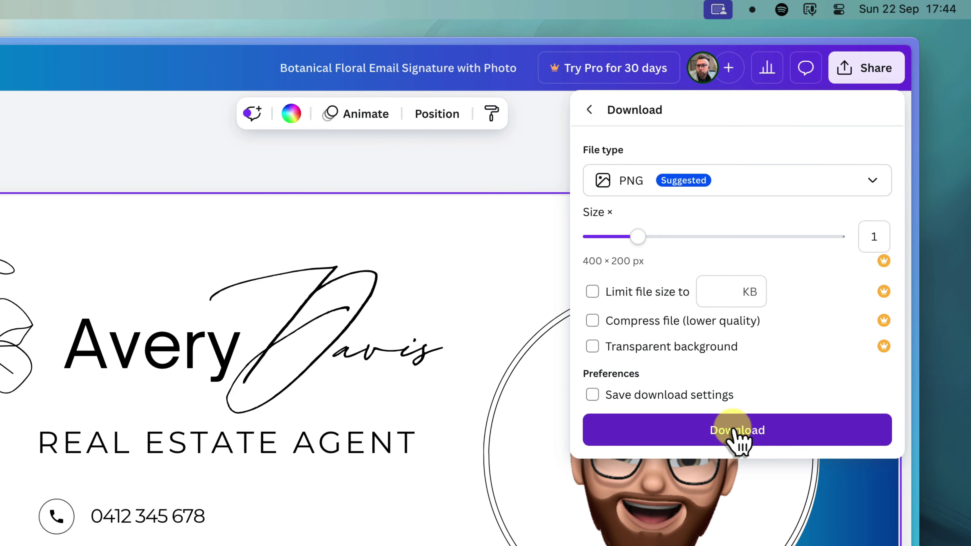
click(737, 440)
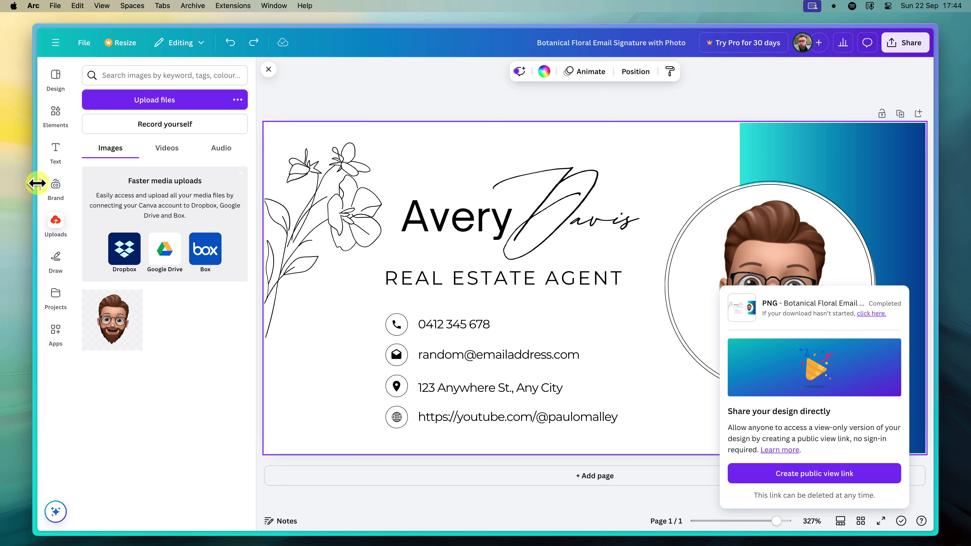
mouse_move(38, 183)
click(73, 151)
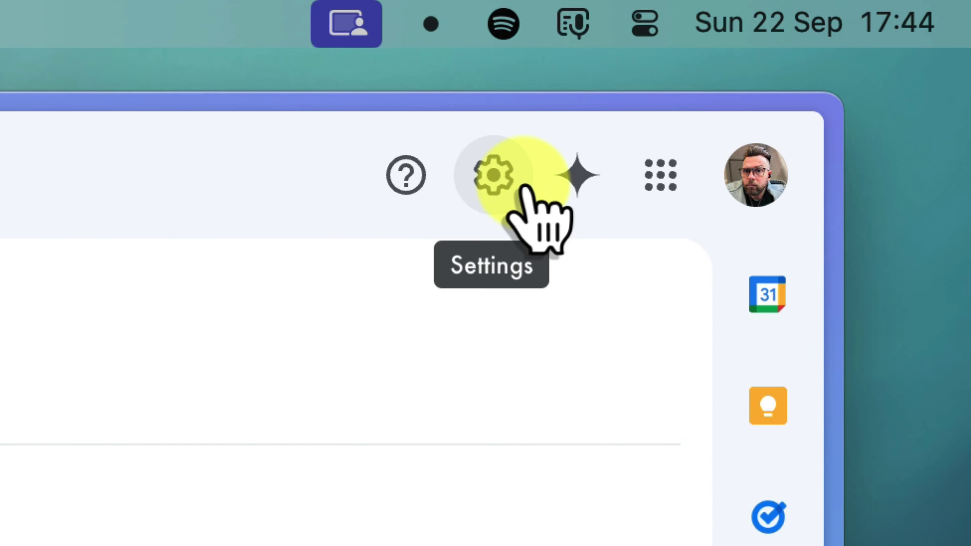
Open Gmail's See all settings and scroll the General tab down to Signature.
click(524, 187)
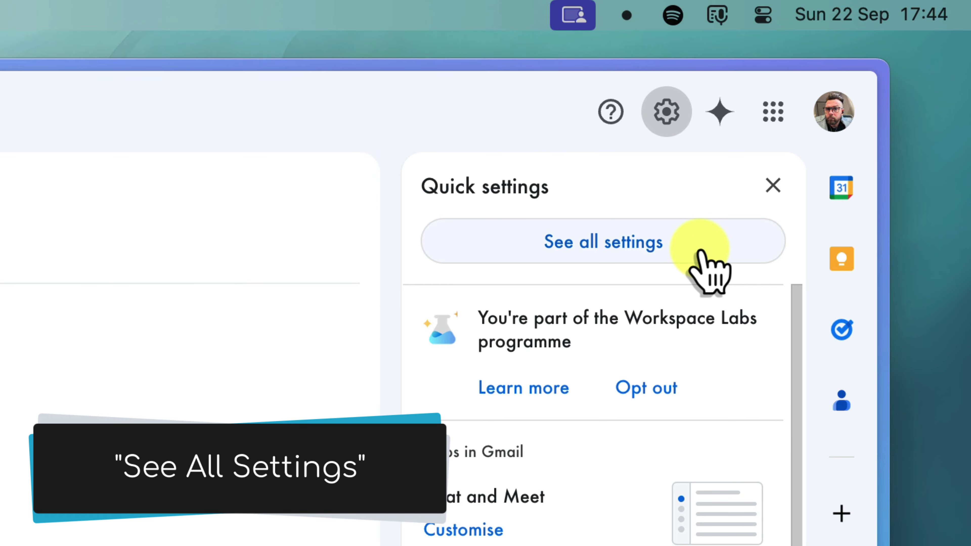
click(701, 252)
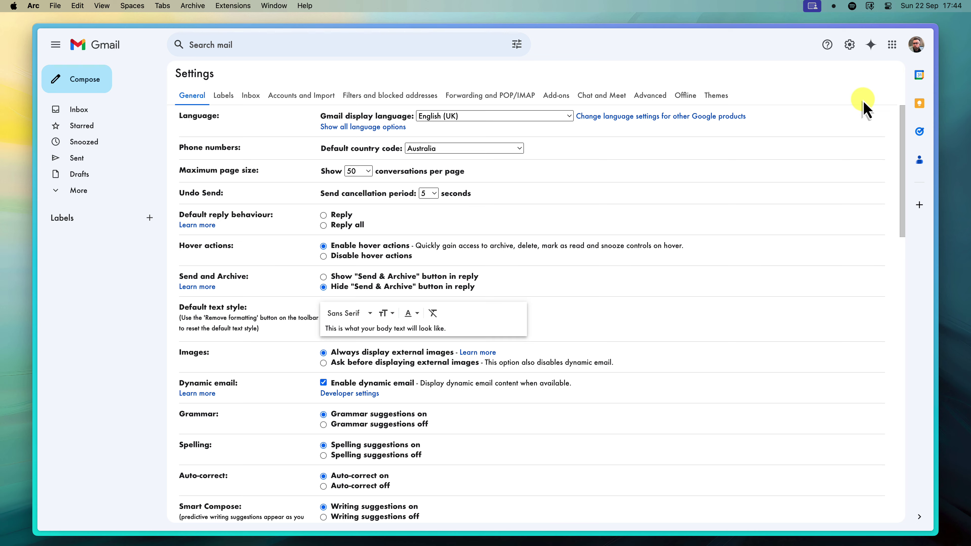
scroll(669, 260, down, 5)
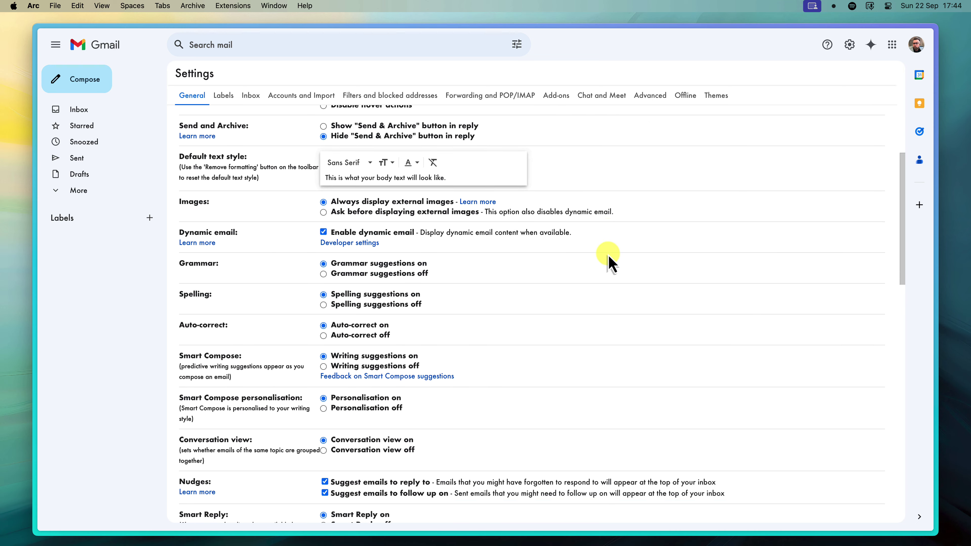
scroll(610, 260, down, 15)
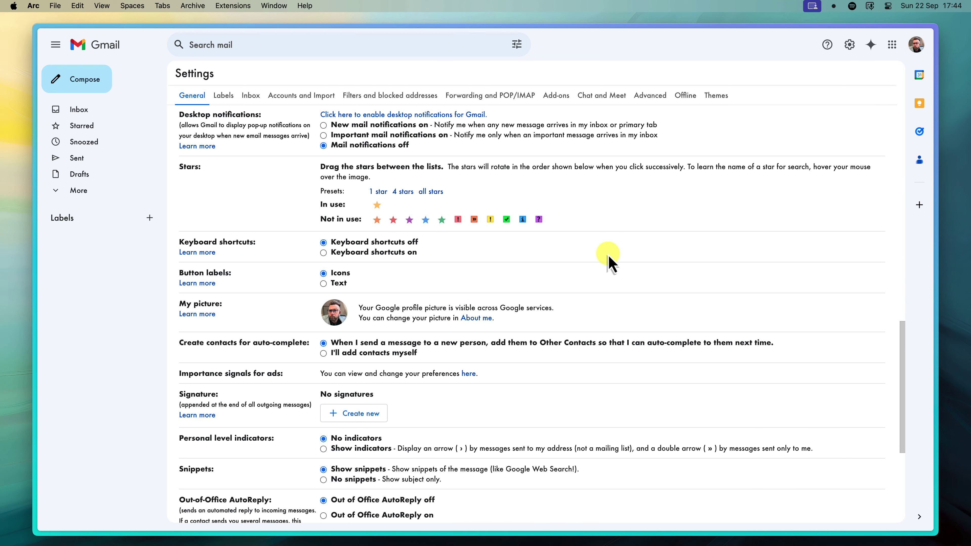
scroll(609, 259, down, 7)
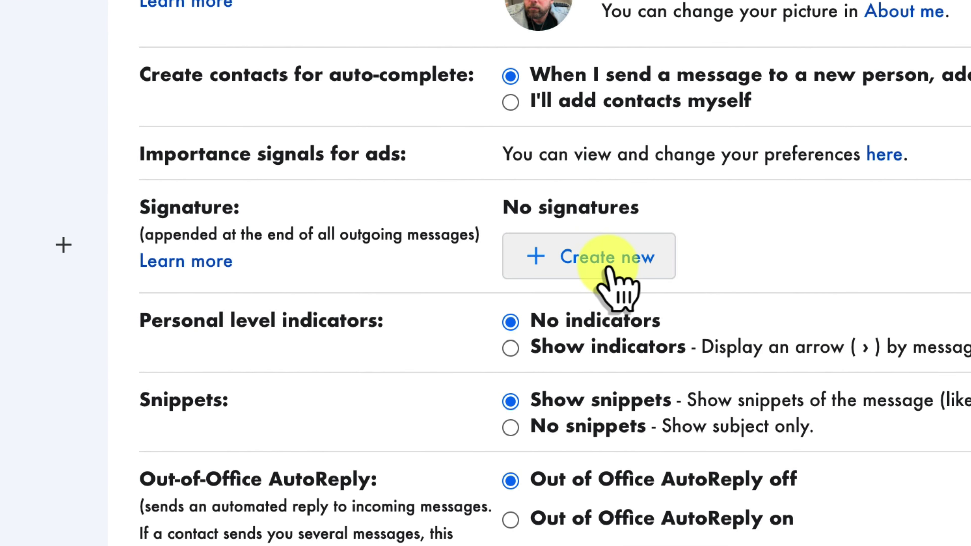
Add a new Gmail signature named 'Email Signature' with Create new.
click(608, 268)
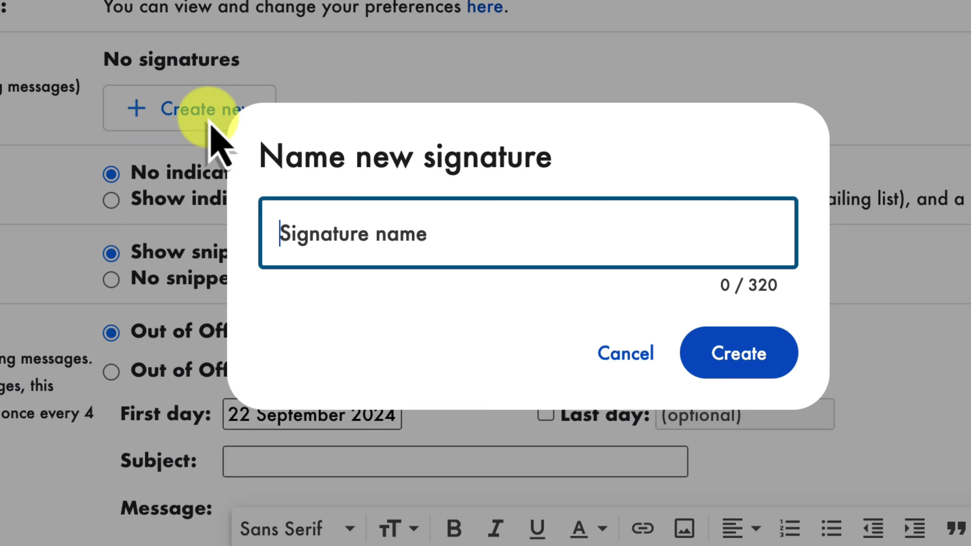
text(Email Signature)
key(Return)
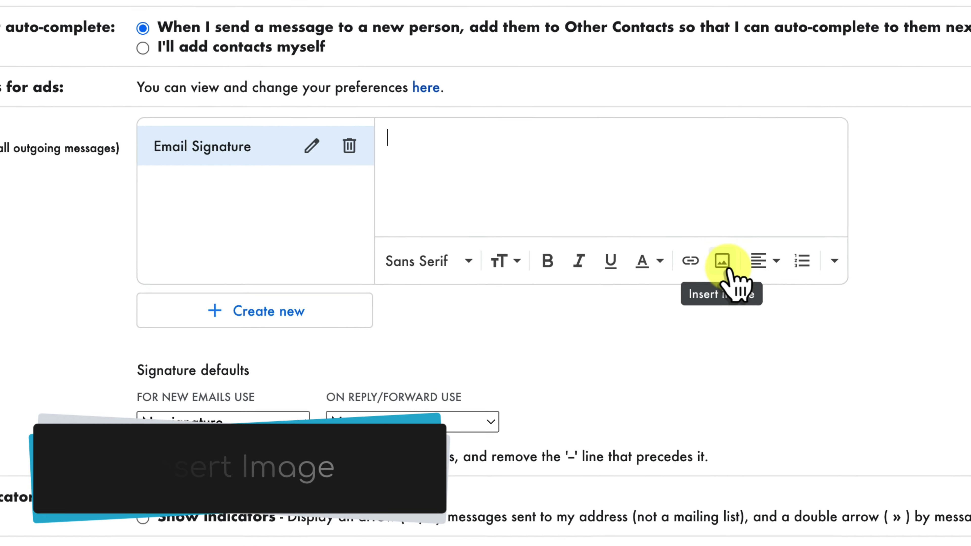
Upload the Botanical Floral PNG from Downloads into the Email Signature body.
click(740, 268)
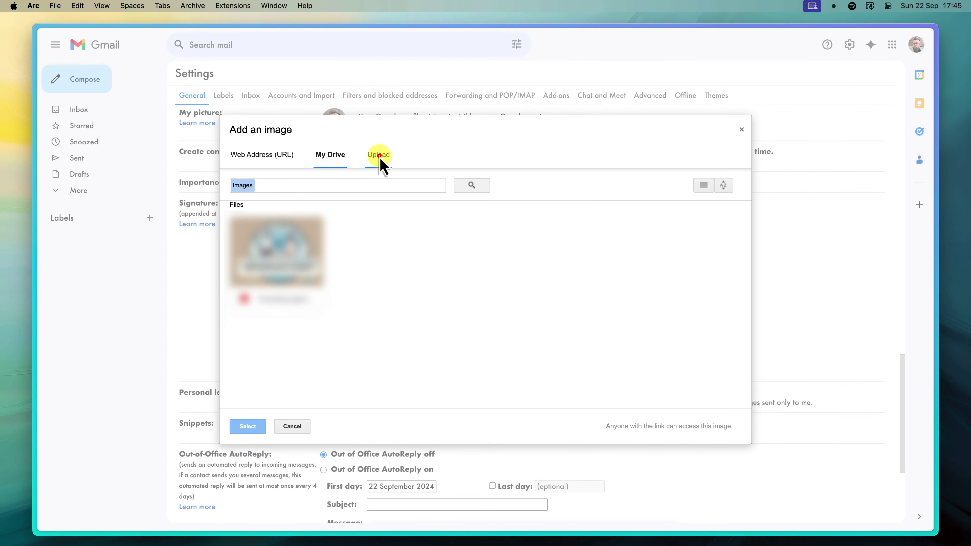
click(379, 155)
click(477, 308)
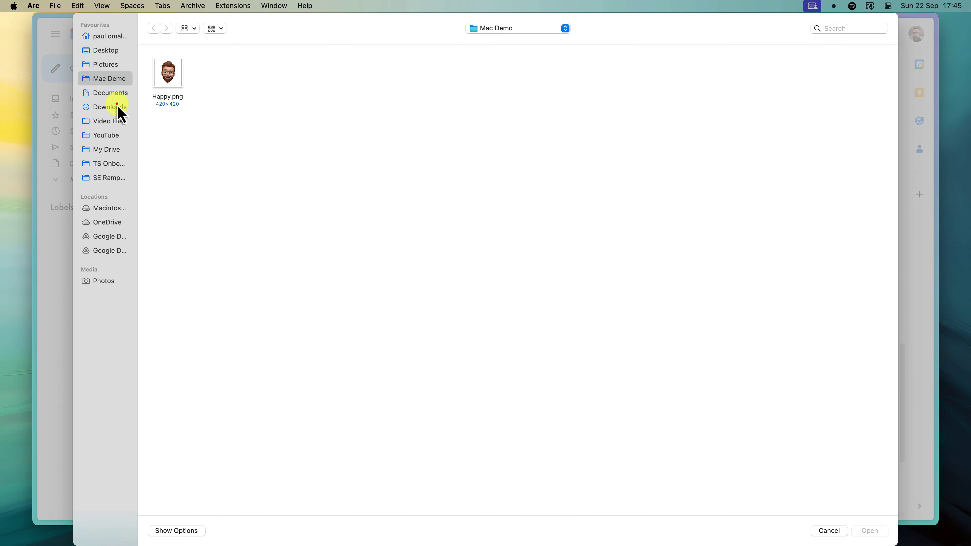
click(115, 108)
click(168, 81)
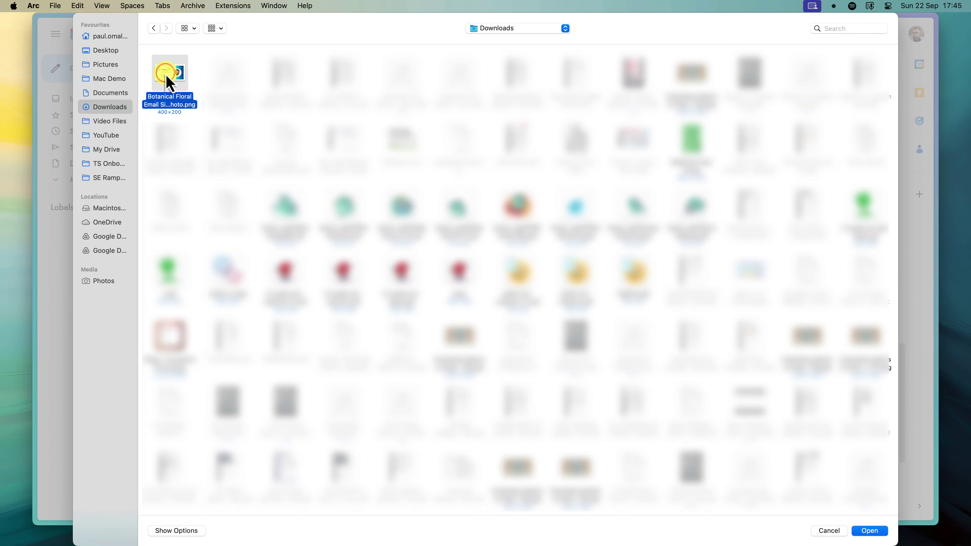
click(873, 532)
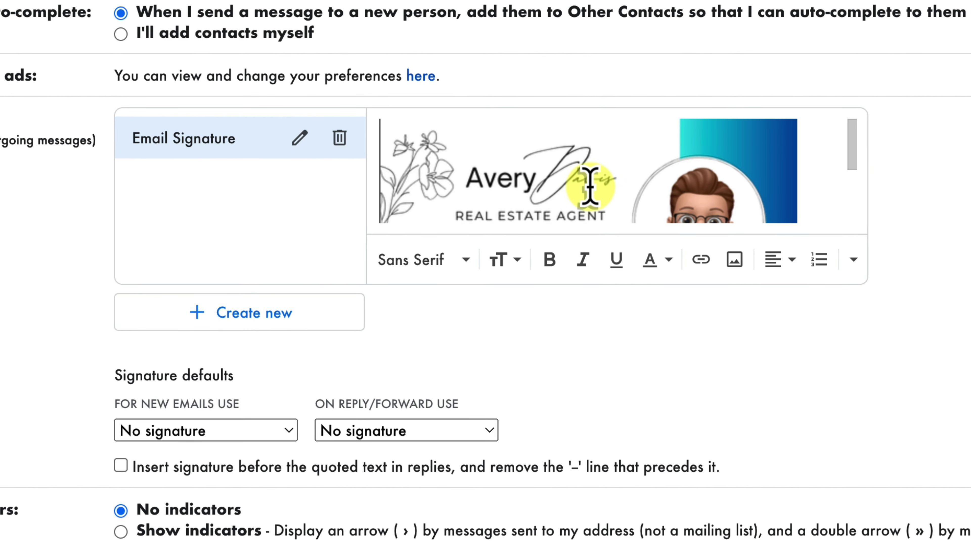
Resize the Gmail signature image to Medium after trying Large, then select the image.
click(590, 185)
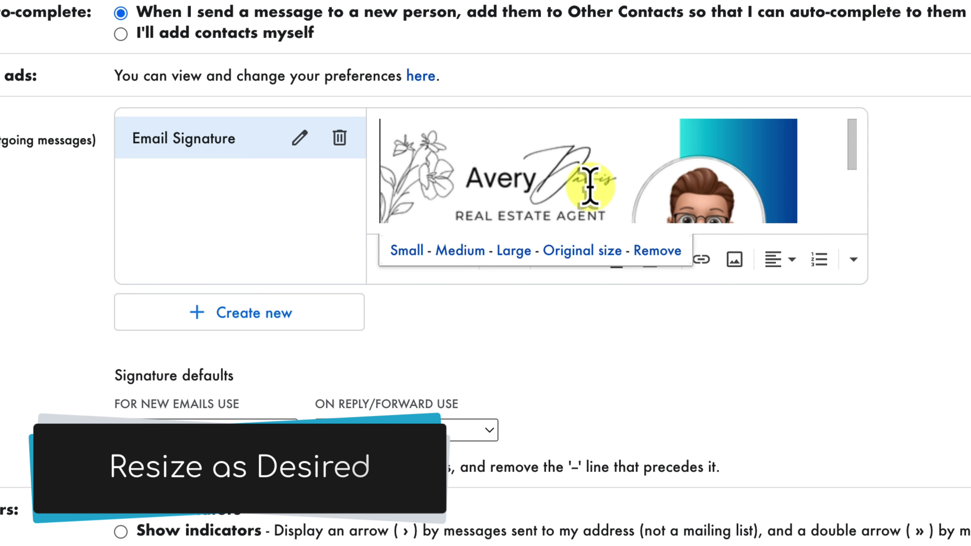
click(461, 251)
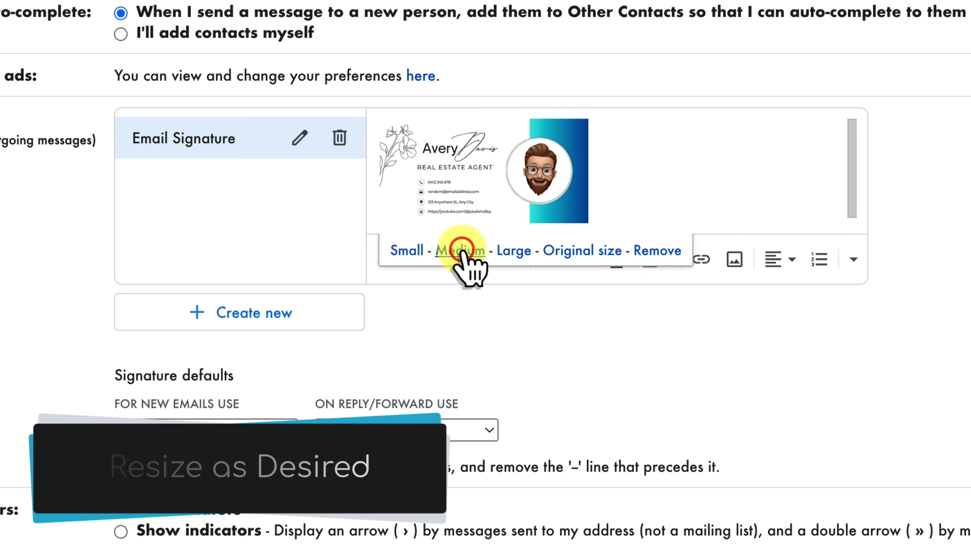
click(513, 251)
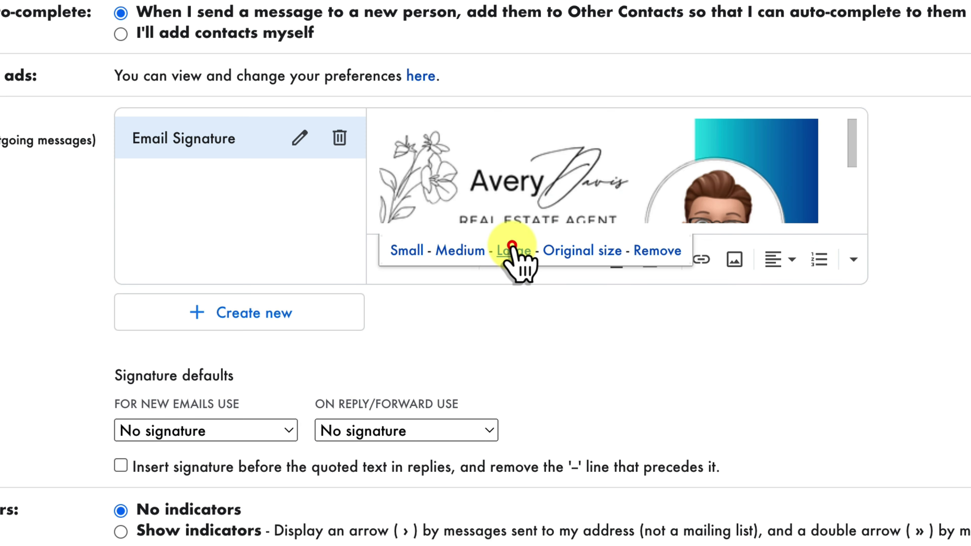
click(467, 252)
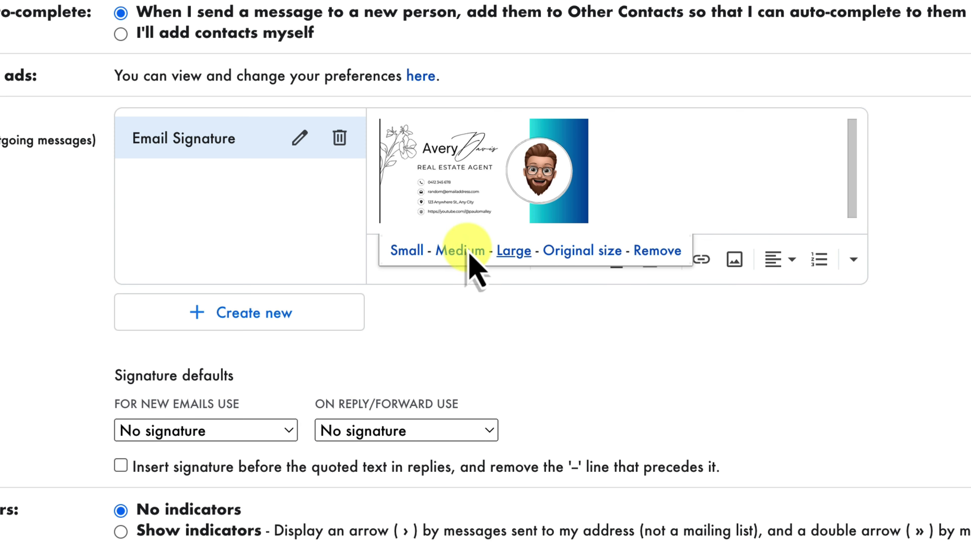
click(629, 175)
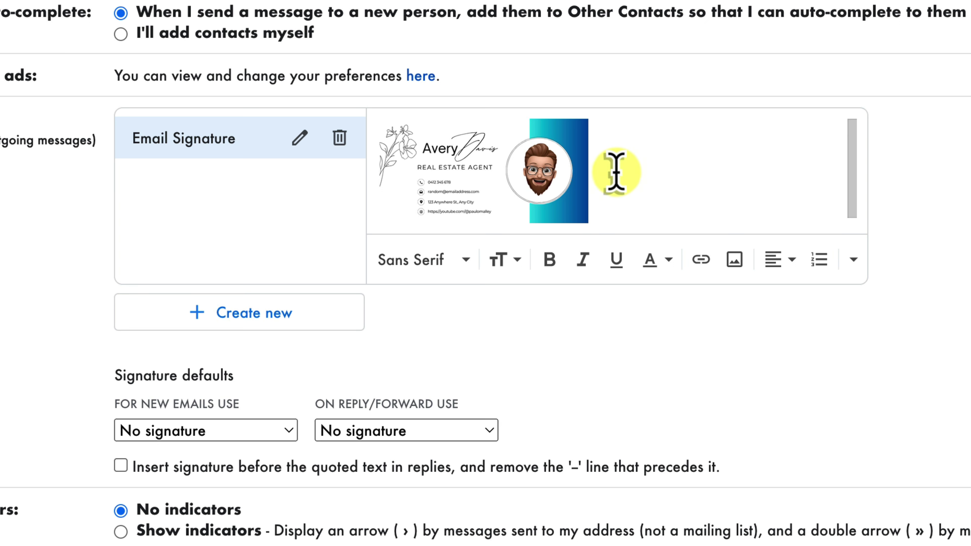
mouse_move(616, 169)
mouse_down()
mouse_move(445, 169)
mouse_move(380, 200)
mouse_up()
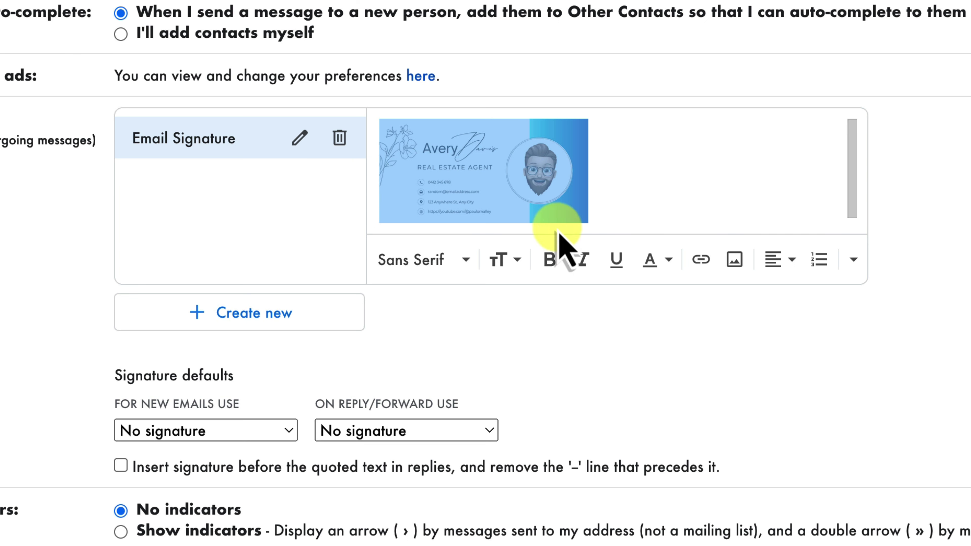
Link the selected Gmail signature image to the YouTube channel web address.
click(701, 261)
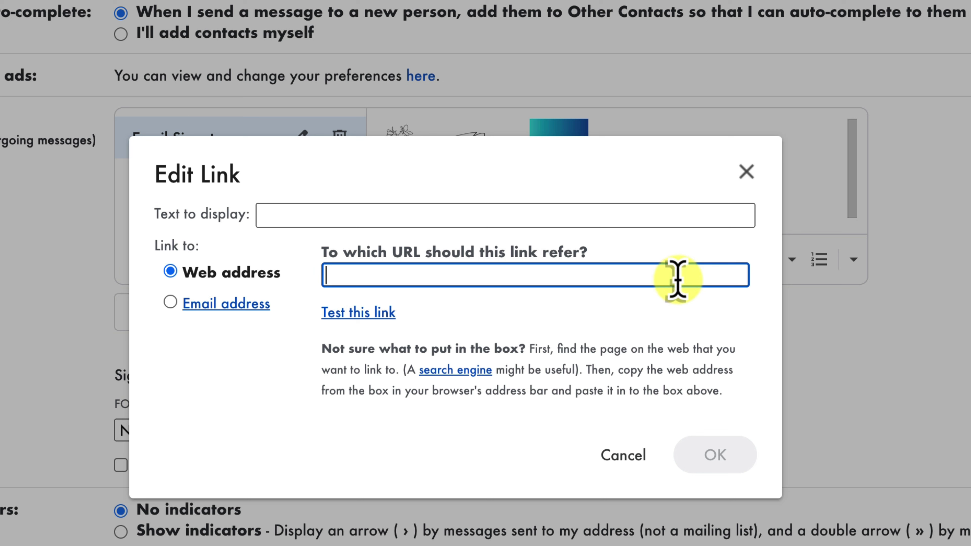
text(https://youtube.com/@paulomalley)
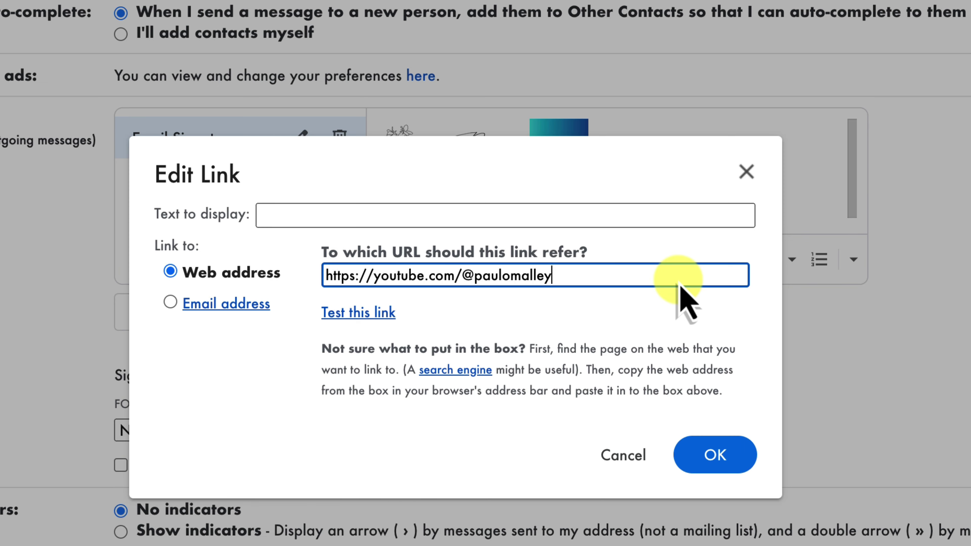
click(709, 458)
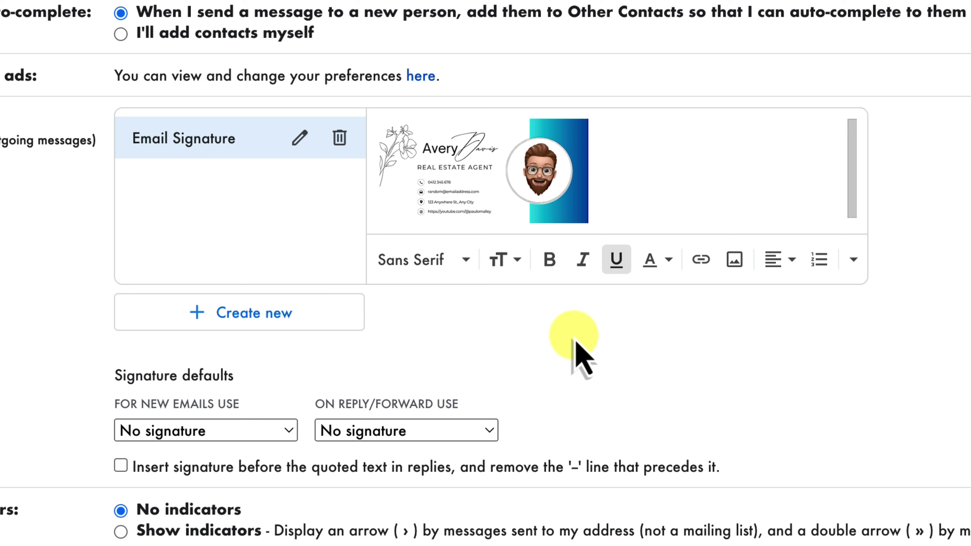
Set Email Signature as Gmail's default for new emails and replies/forwards, and save changes.
click(279, 429)
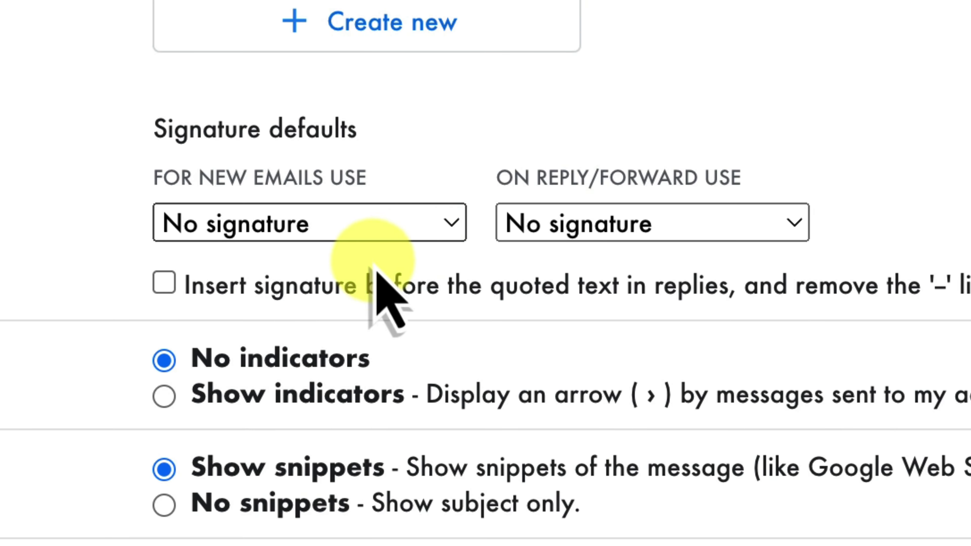
click(362, 267)
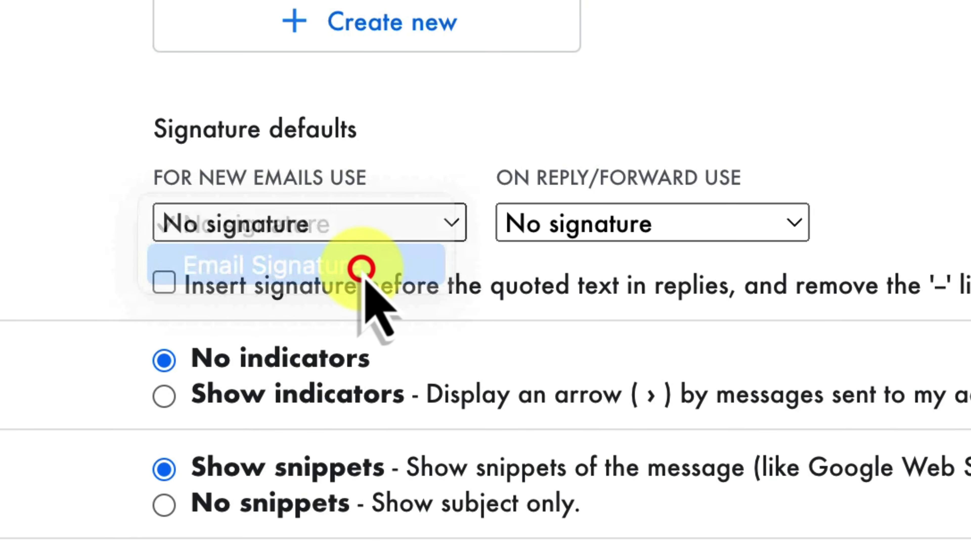
click(757, 215)
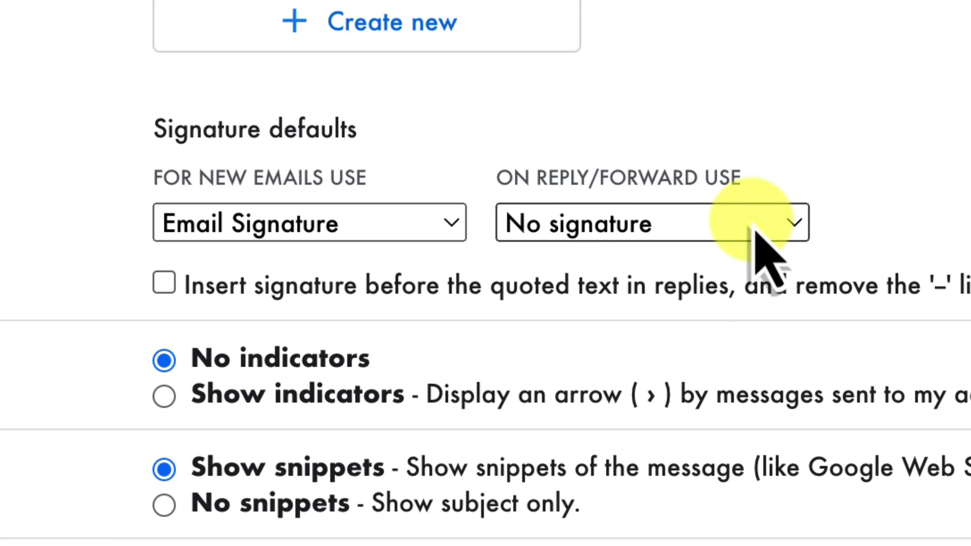
click(736, 256)
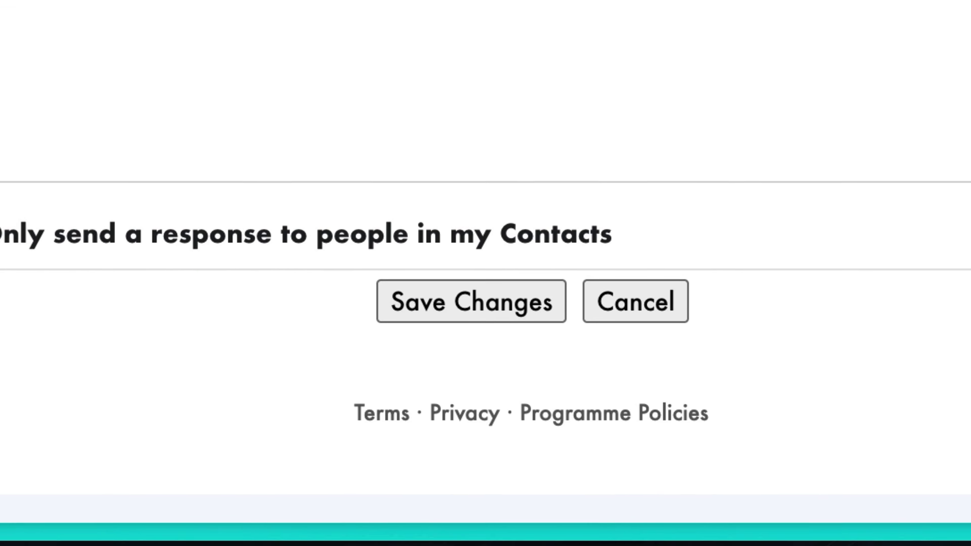
click(479, 289)
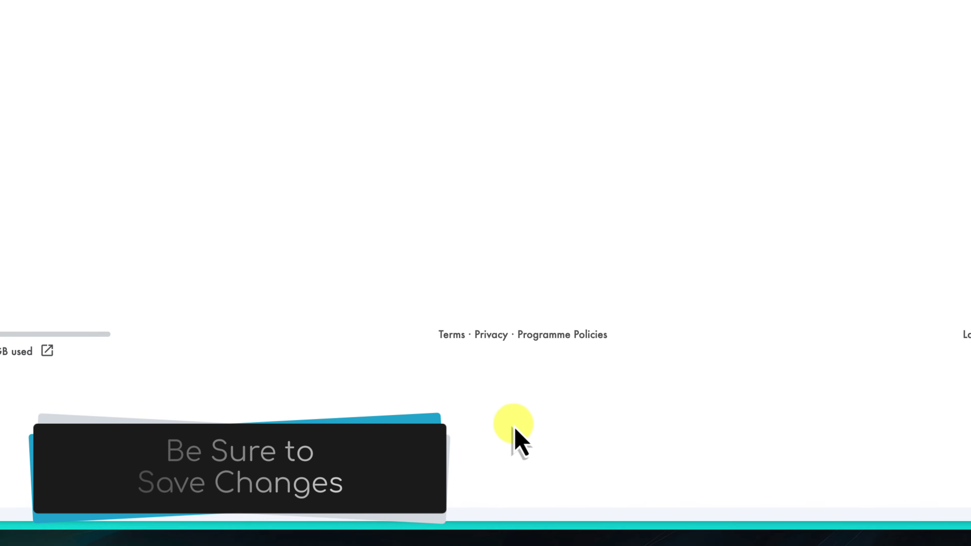
Compose a new Gmail message to confirm the linked floral signature appears automatically.
click(84, 76)
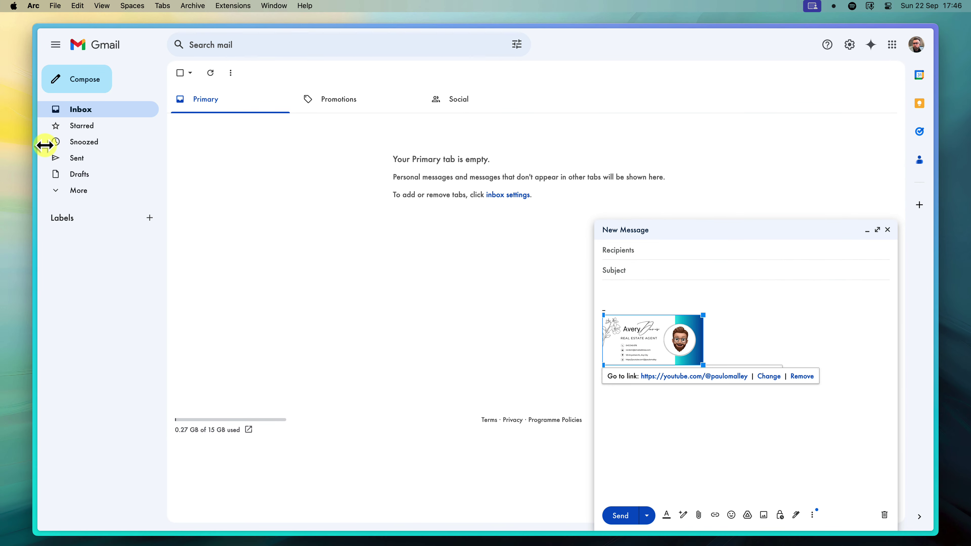
In Outlook, open Settings at Mail > Compose and reply.
mouse_move(44, 146)
click(73, 170)
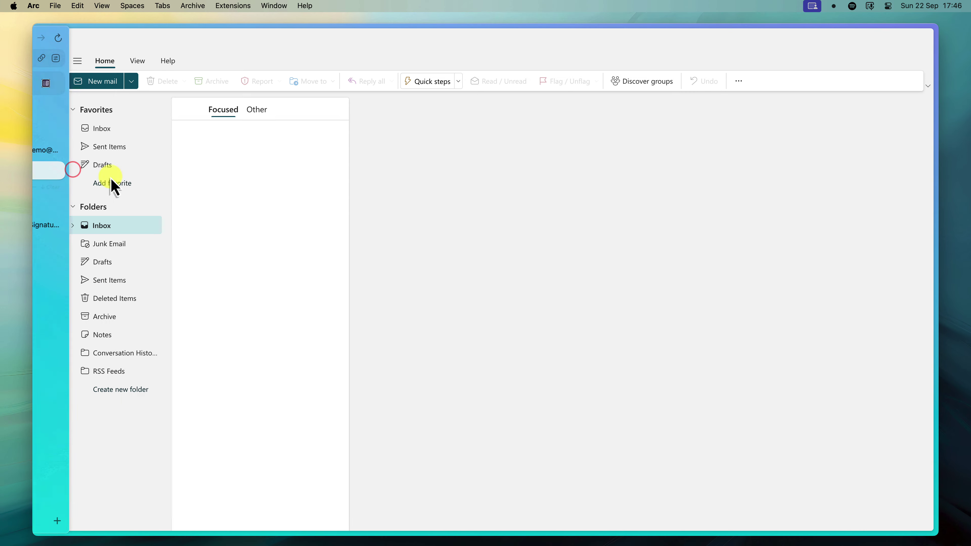
click(484, 247)
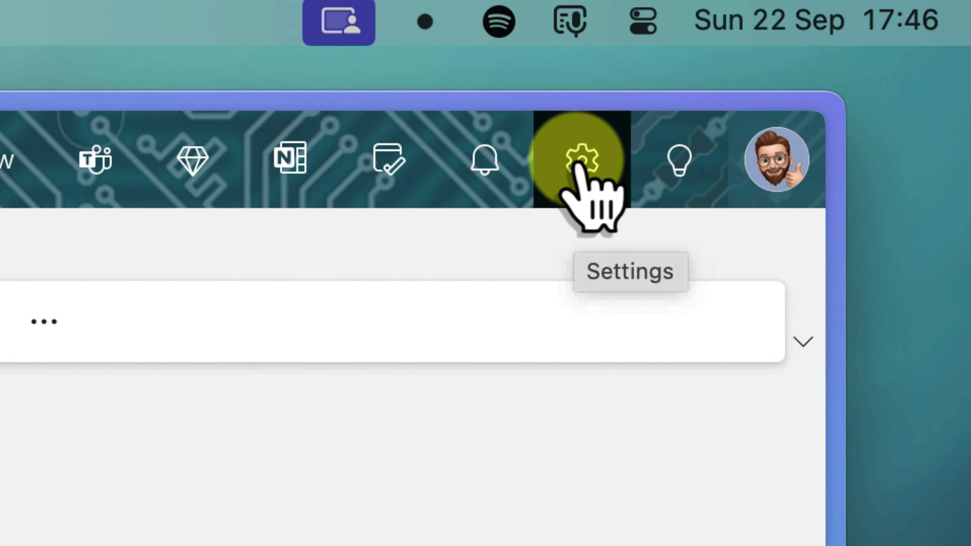
click(579, 160)
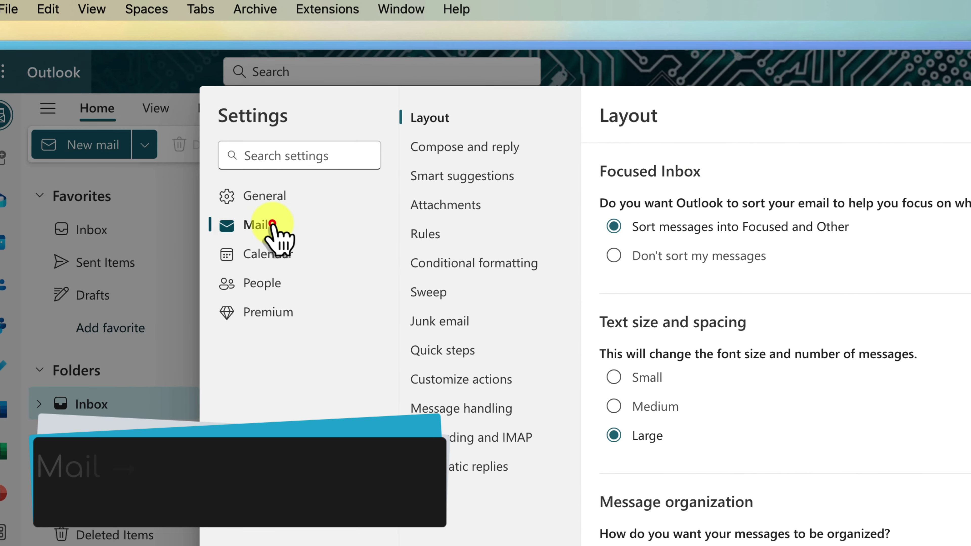
click(273, 225)
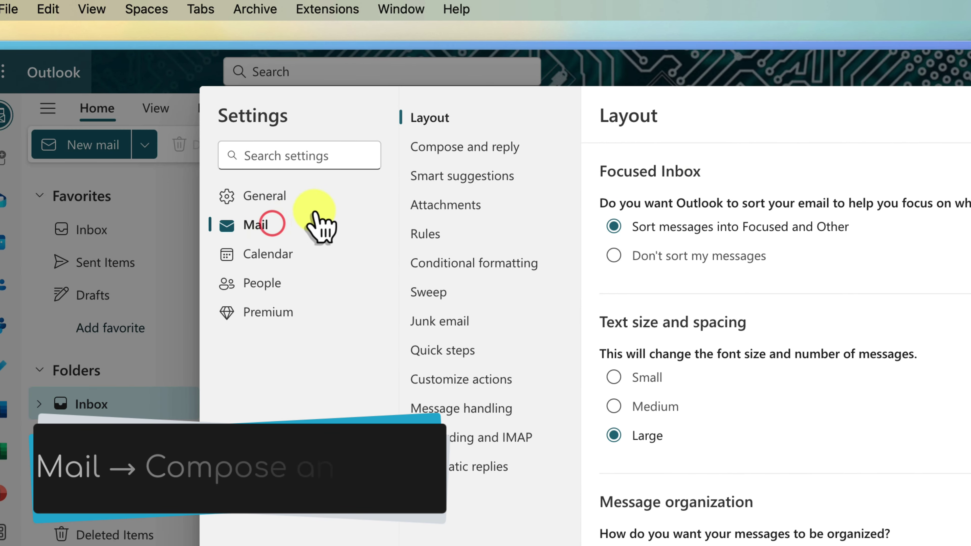
click(532, 150)
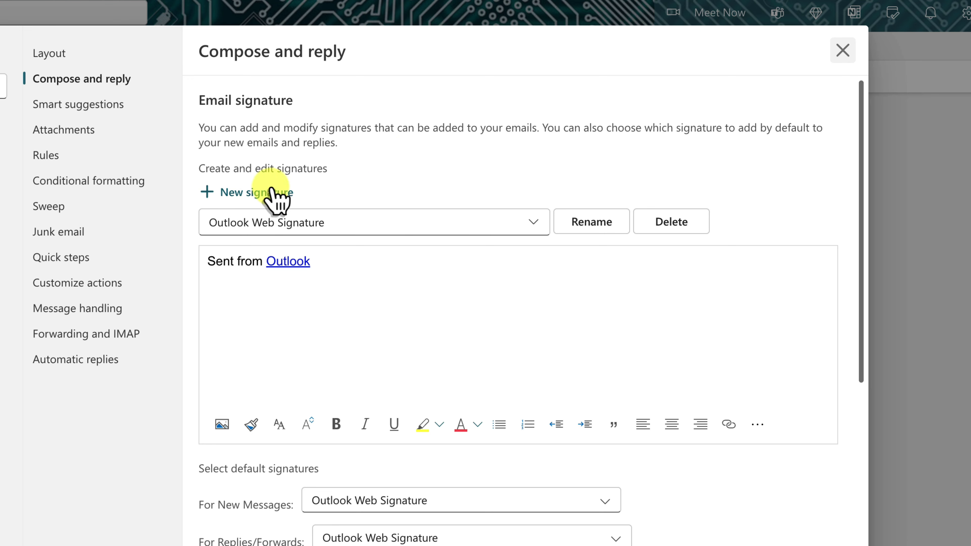
Create a new Outlook signature named Canva Signature.
click(251, 195)
click(328, 251)
text(c)
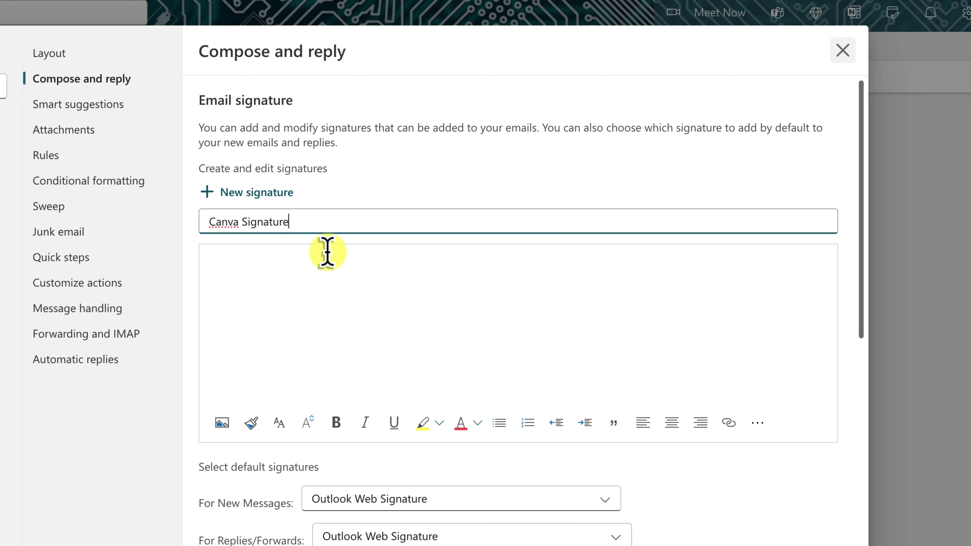
Insert the floral email signature PNG from Downloads inline into the signature body.
click(340, 272)
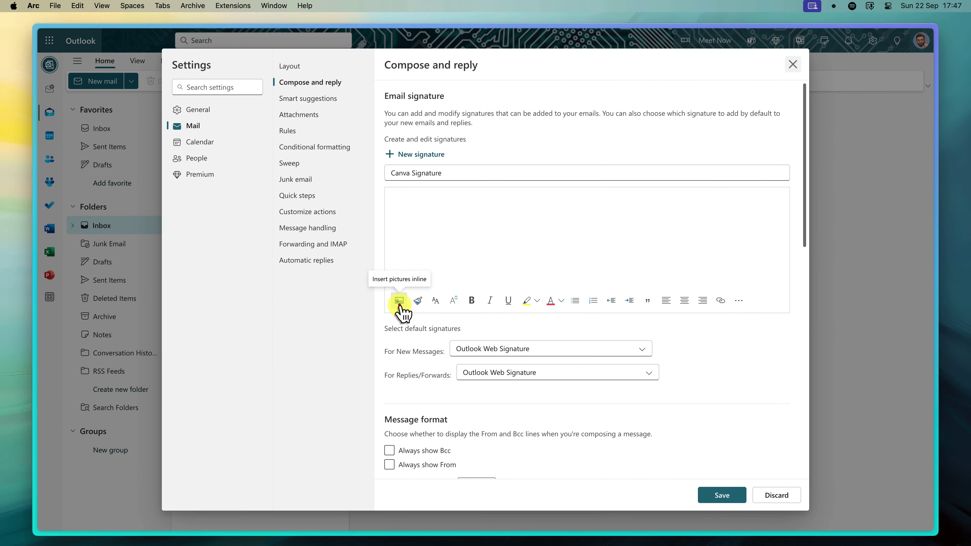
click(343, 344)
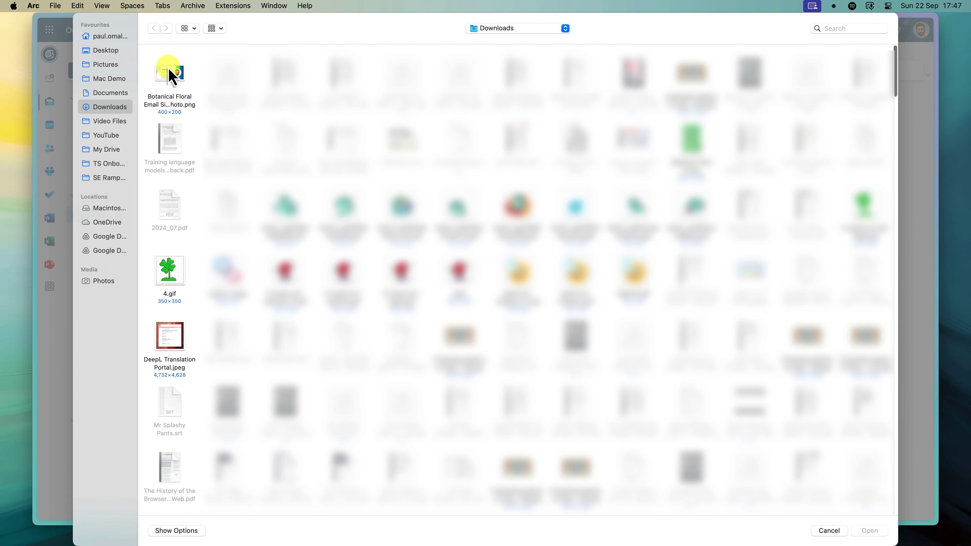
click(169, 68)
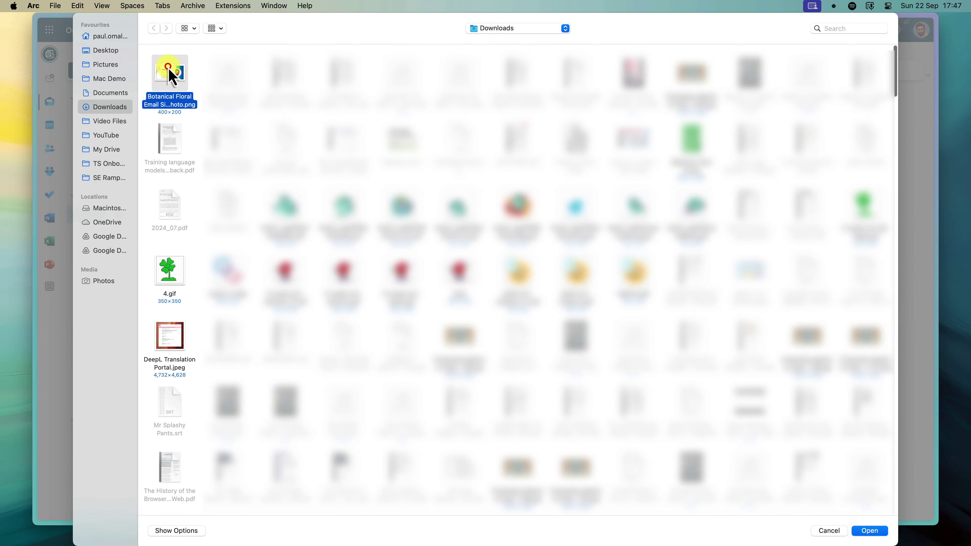
click(872, 532)
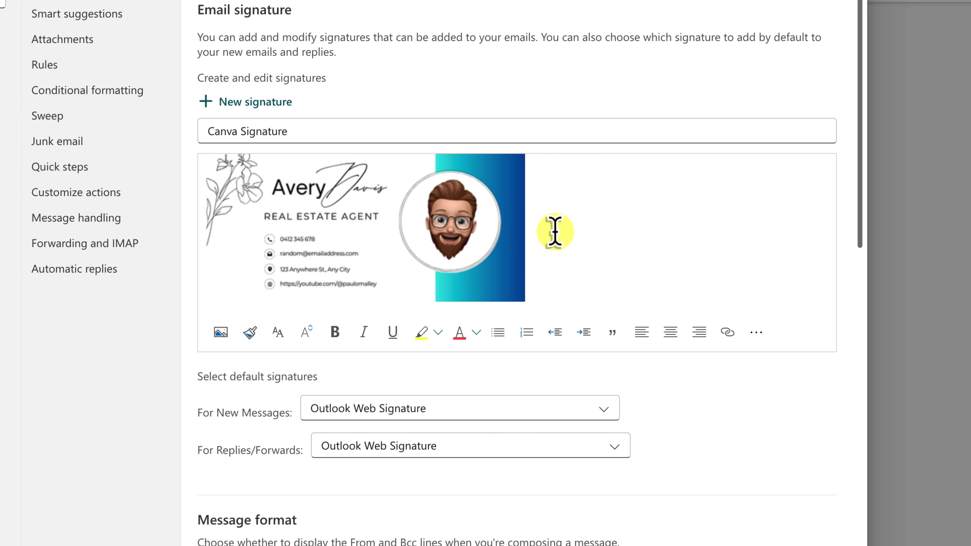
Link the Outlook signature image to the pasted YouTube channel web address.
click(435, 256)
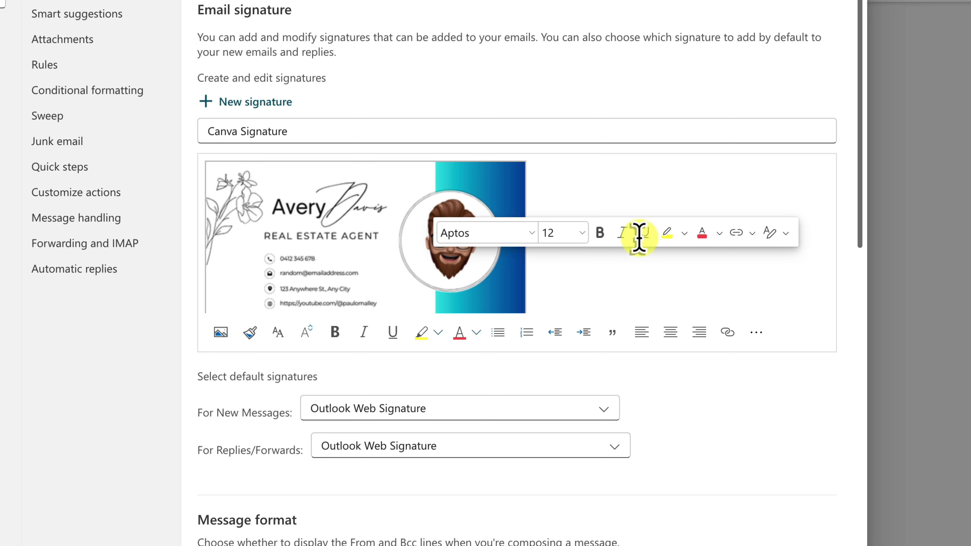
click(736, 233)
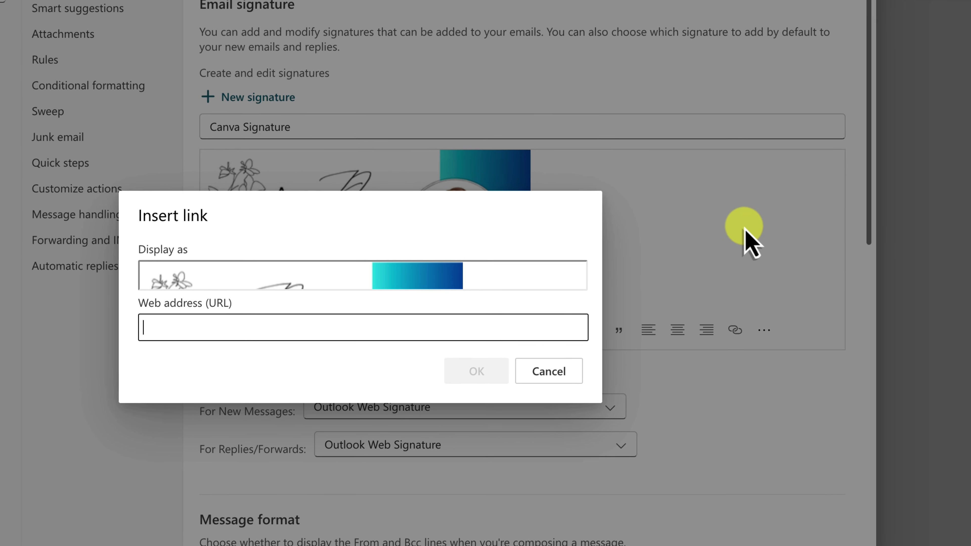
click(329, 326)
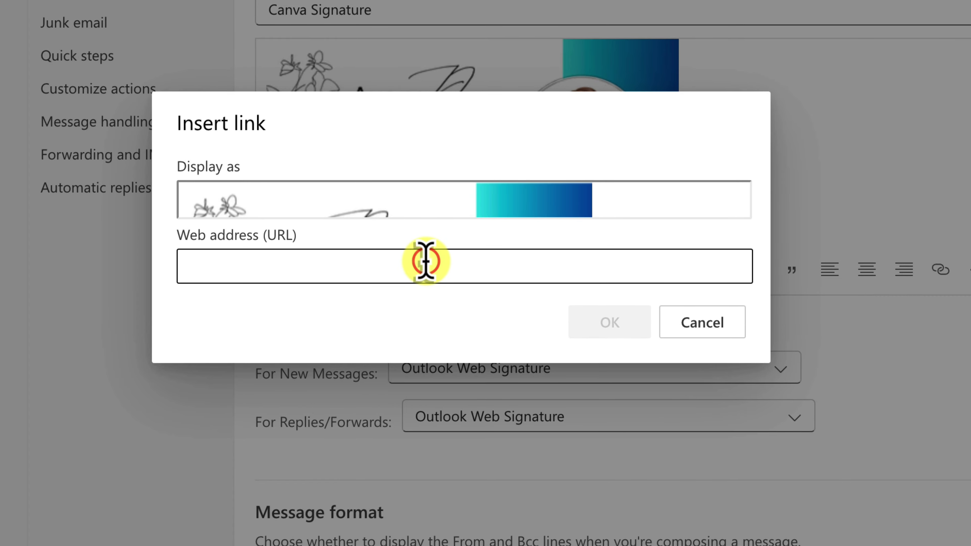
text(db)
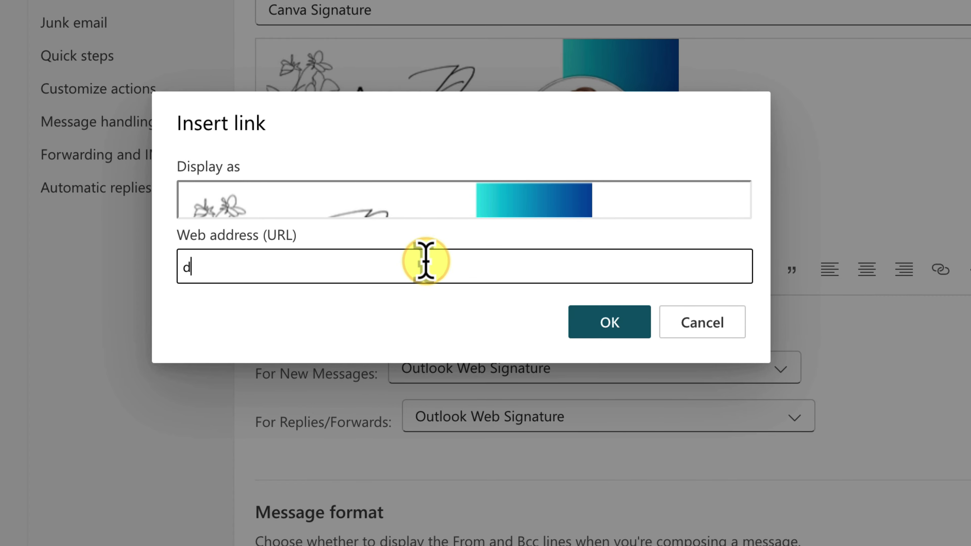
key(BackSpace)
key(BackSpace)
text(https://youtube.com/@paulomalley)
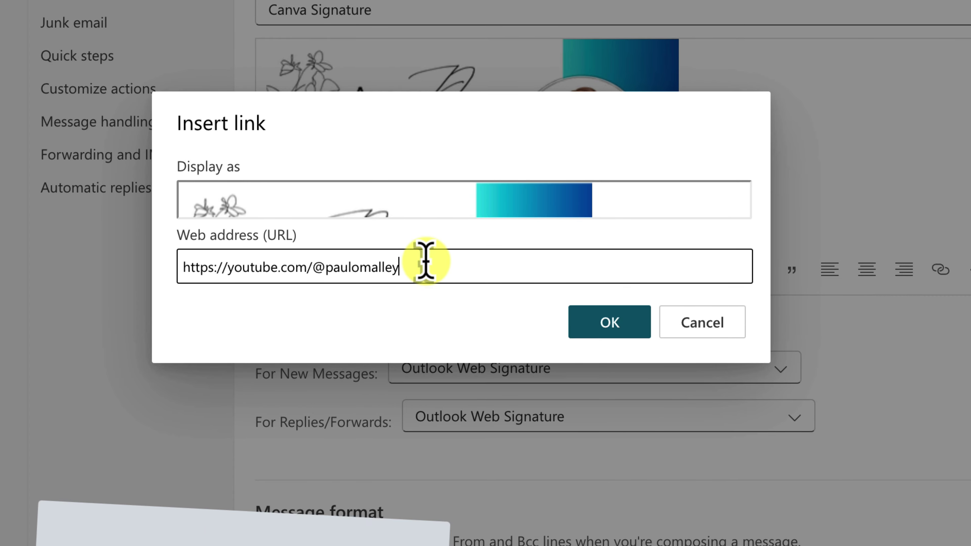
click(612, 323)
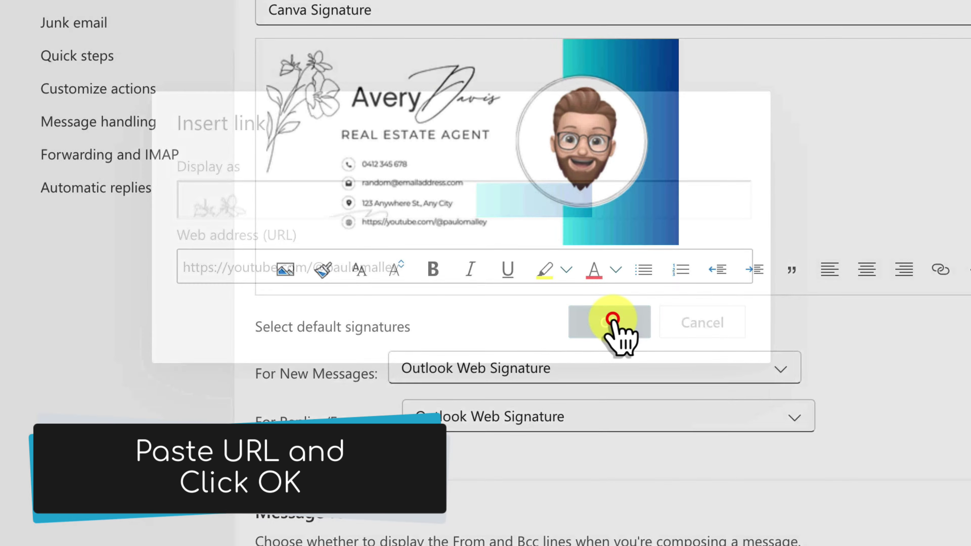
Make Canva Signature Outlook's default for new messages and replies/forwards, and save.
click(666, 368)
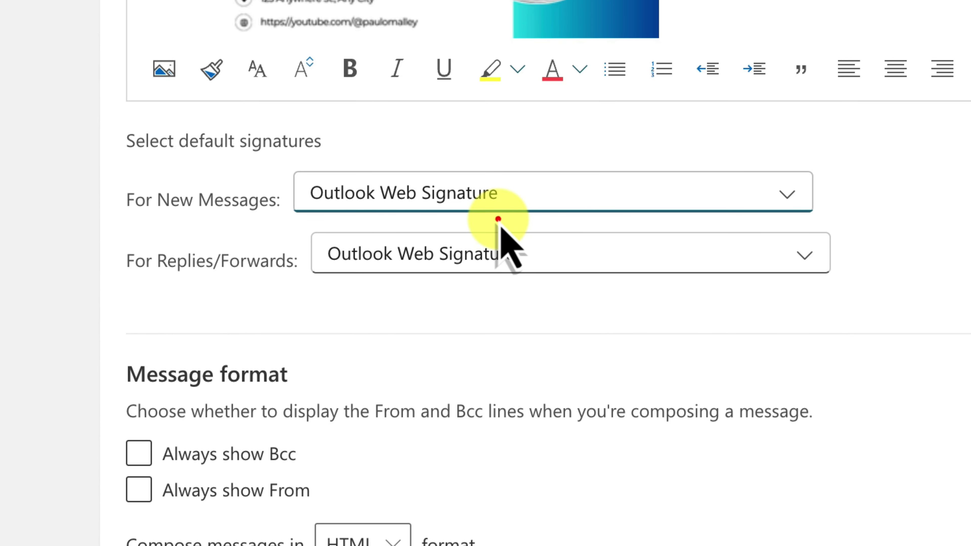
click(499, 219)
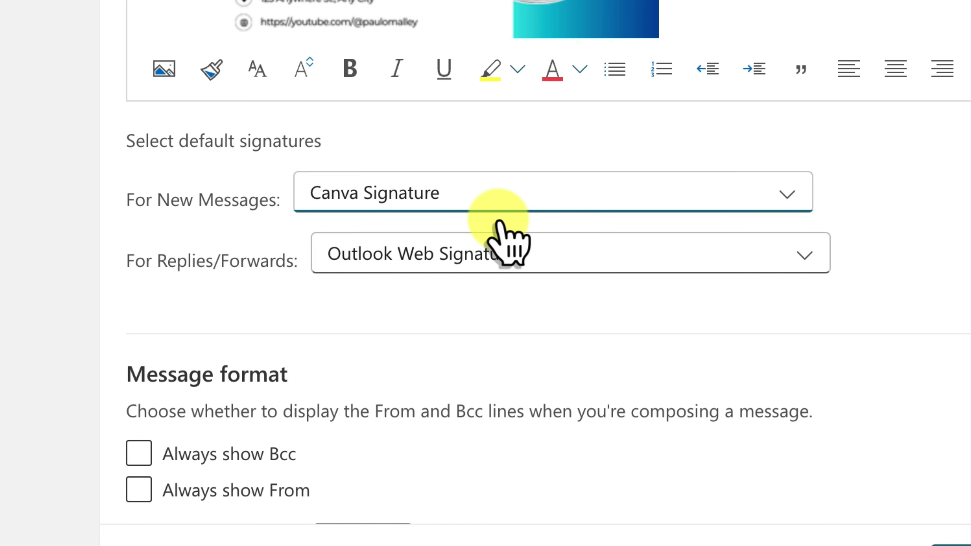
click(578, 254)
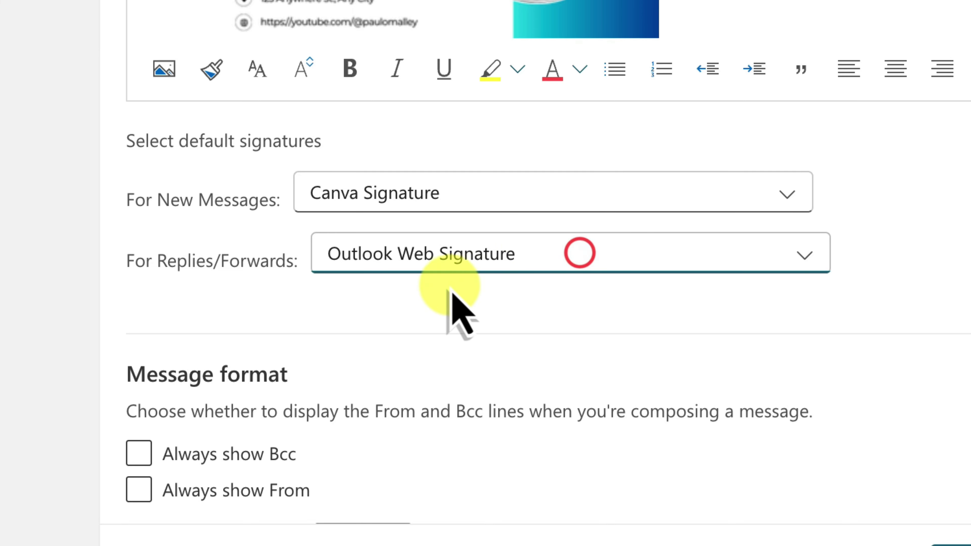
click(437, 289)
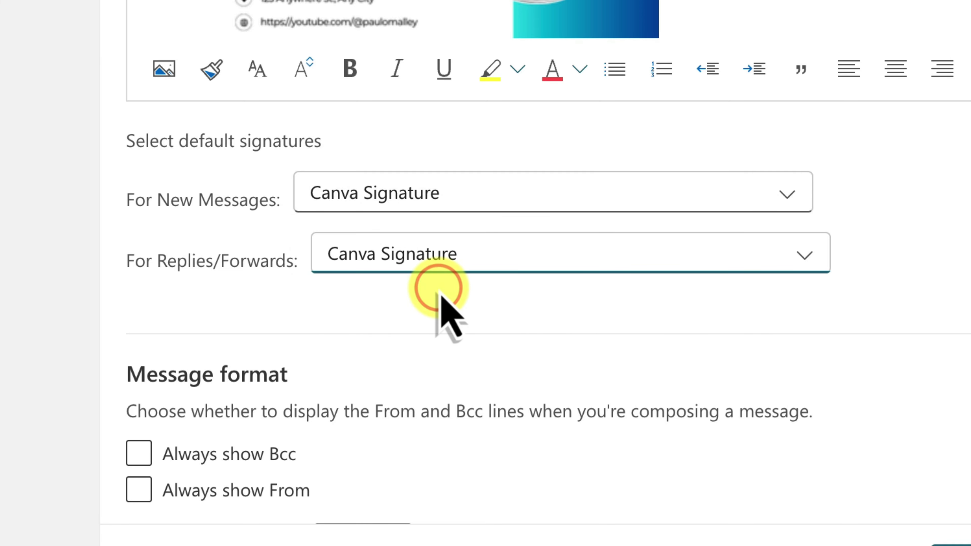
click(603, 311)
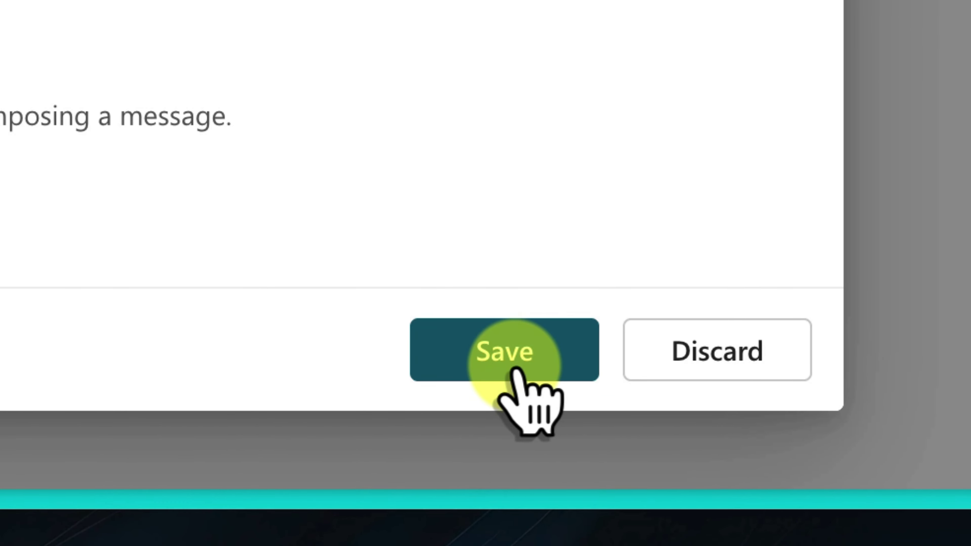
click(514, 370)
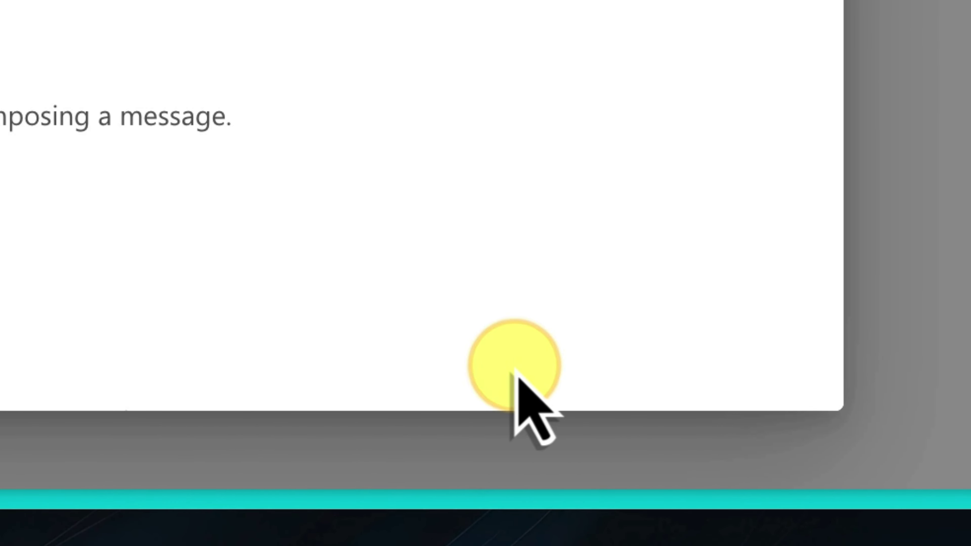
Close Outlook's Settings window to return to the empty Inbox.
click(569, 30)
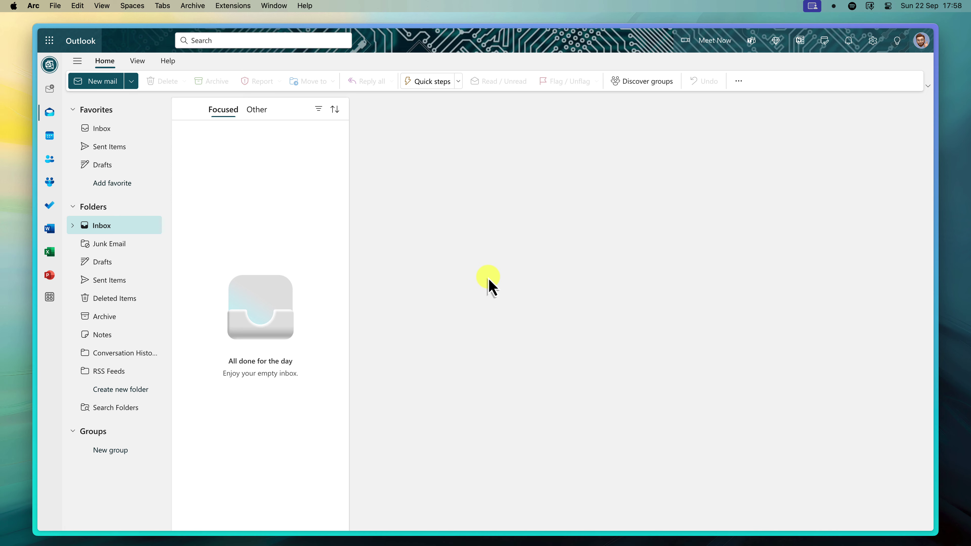
Switch to an empty desktop Space showing only the wave wallpaper.
key(ctrl+Left)
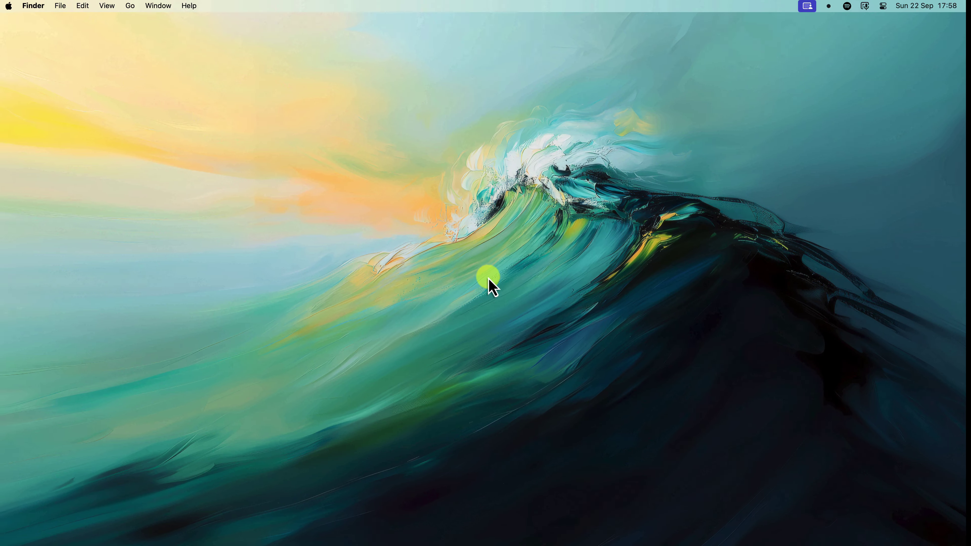